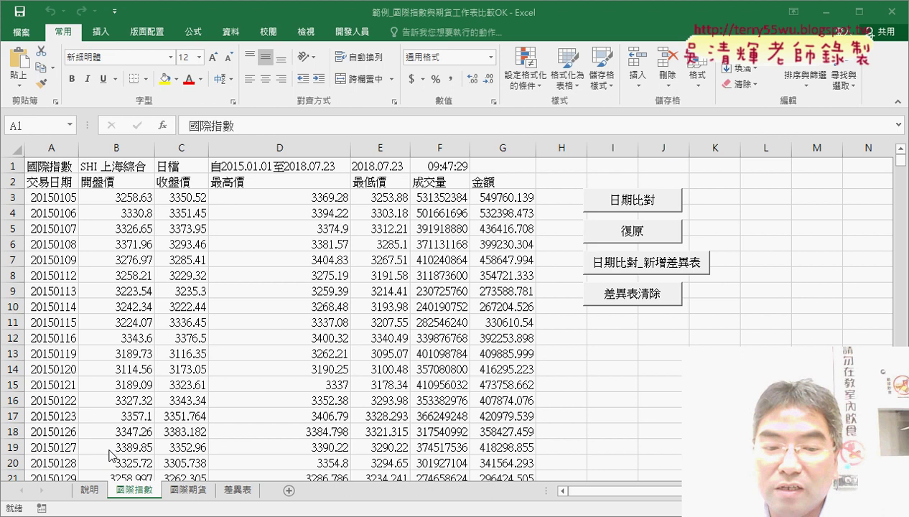
Browse the 國際期貨 and 國際指數 sheets and check that the dates run to 20180723.
key("ctrl+space")
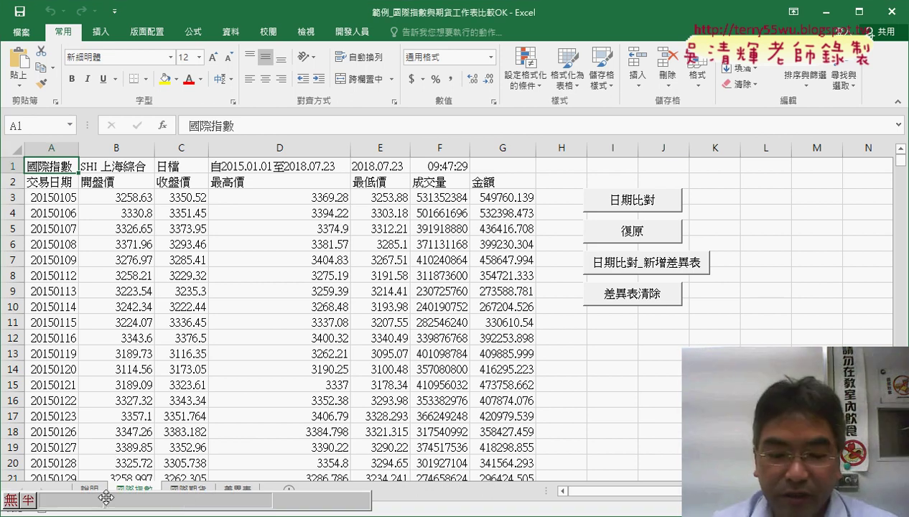
key("ctrl+space")
left_click(192, 487)
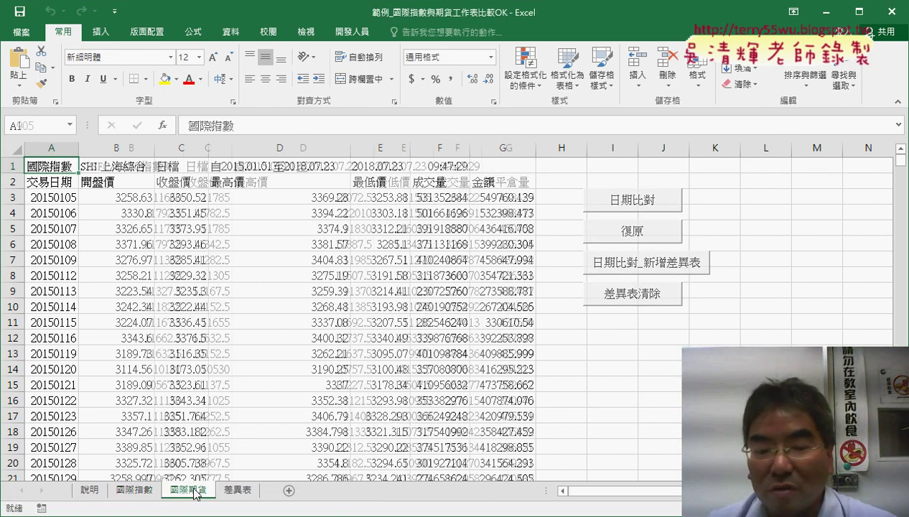
left_click(143, 491)
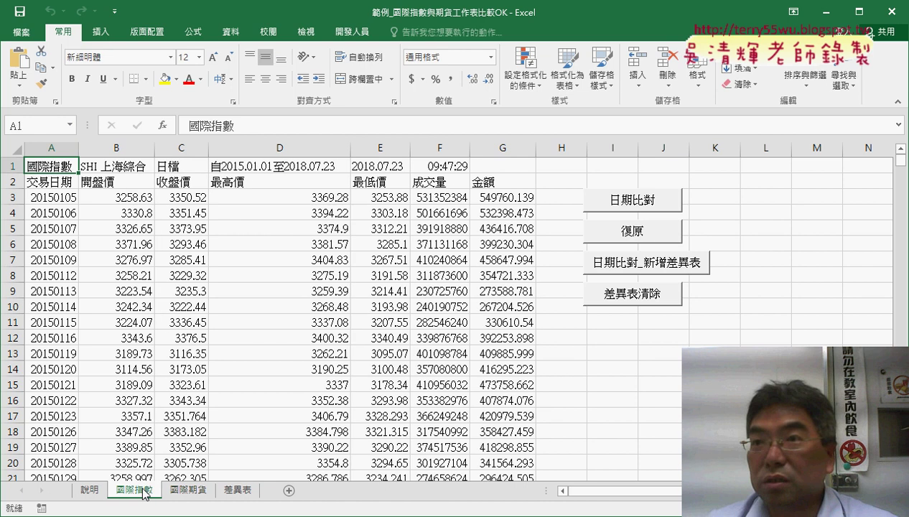
left_click(65, 321)
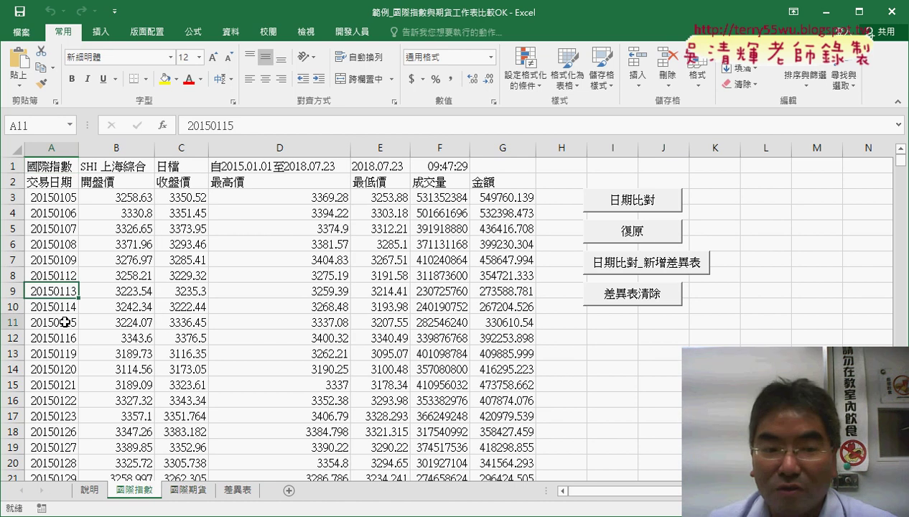
key("ctrl+Down")
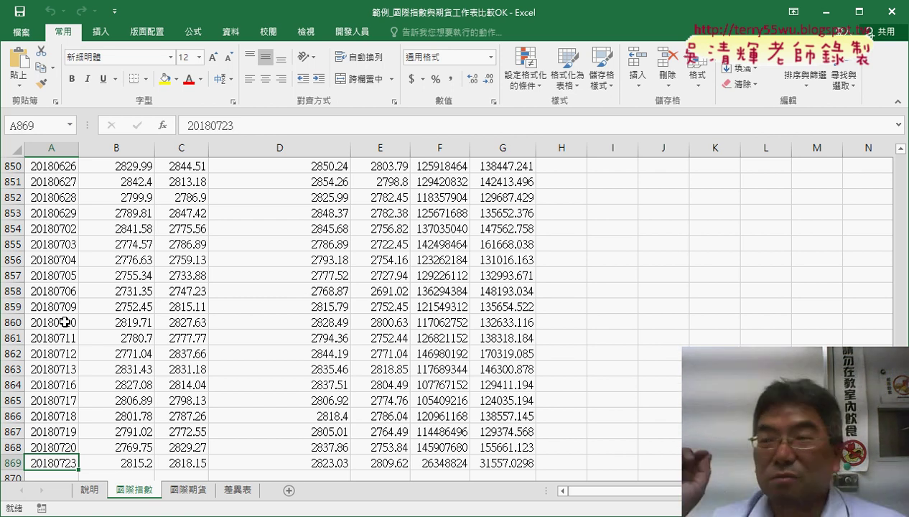
key("ctrl+Up")
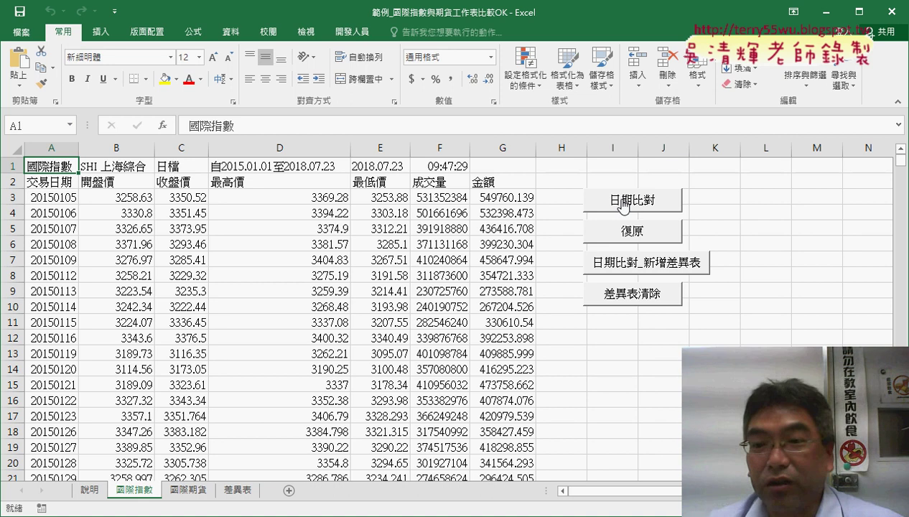
Run the 日期比對 macro and compare the inserted yellow 20150406 row 63 with row 62.
left_click(622, 201)
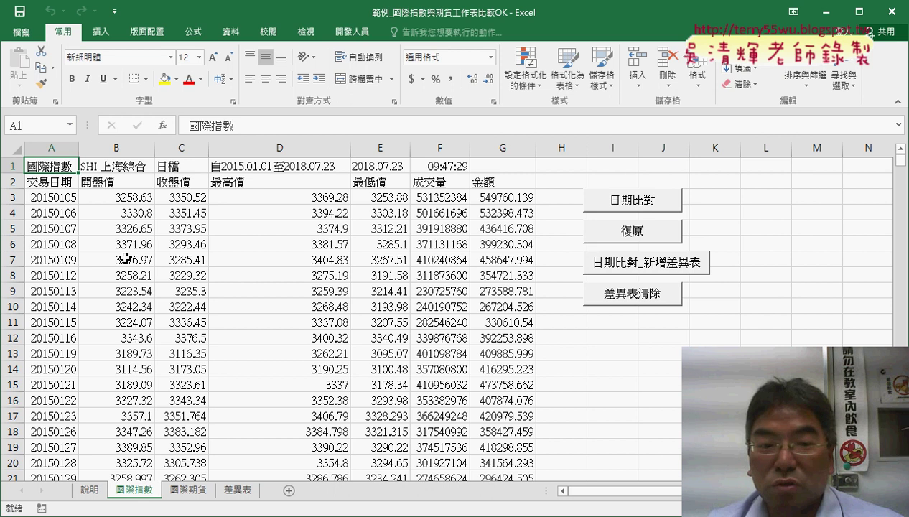
scroll(129, 262, "down", 6)
scroll(133, 266, "down", 3)
scroll(141, 273, "down", 7)
scroll(141, 272, "down", 3)
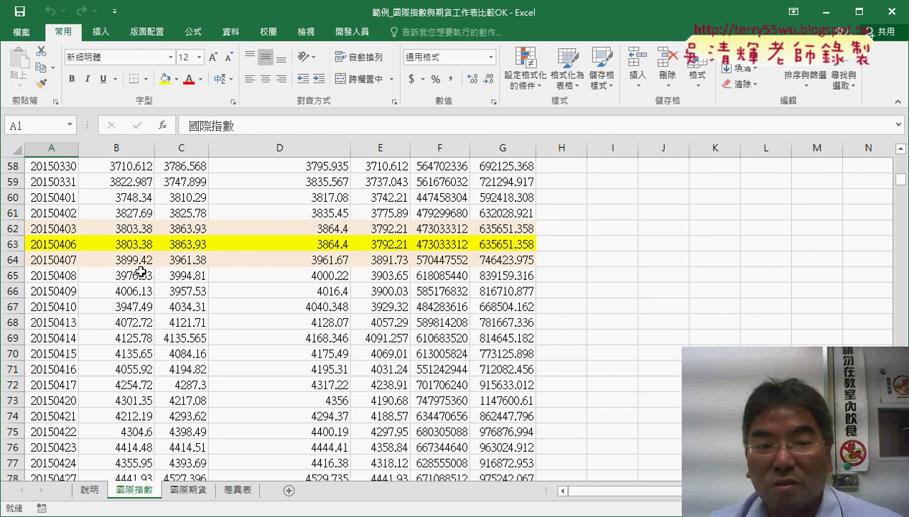
left_click_drag(42, 242, 502, 241)
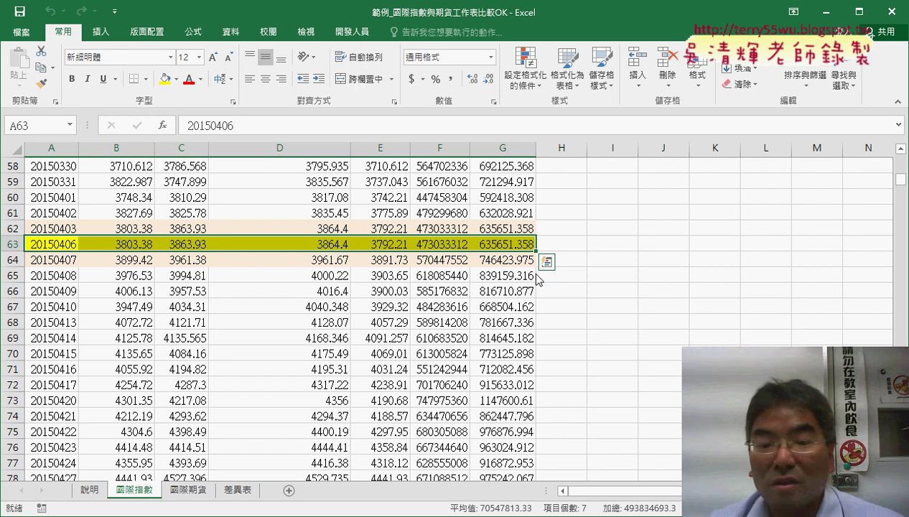
left_click(49, 248)
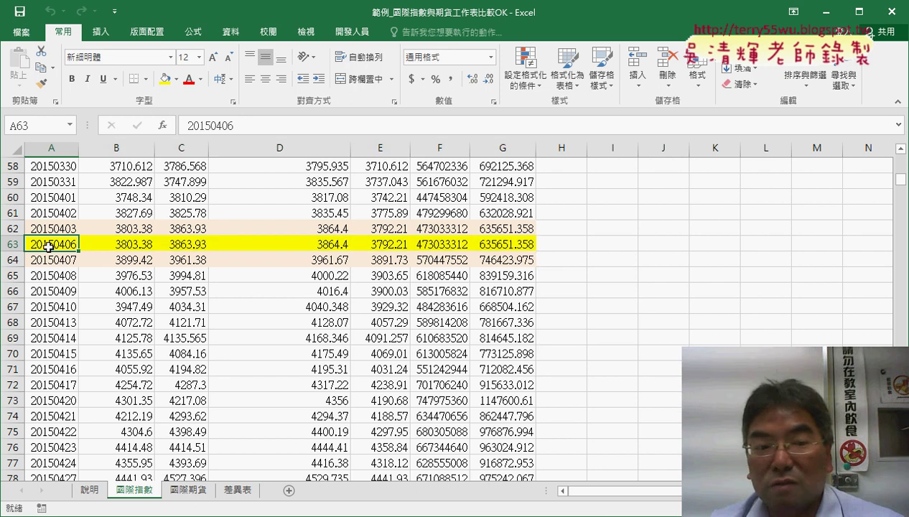
left_click_drag(106, 242, 485, 244)
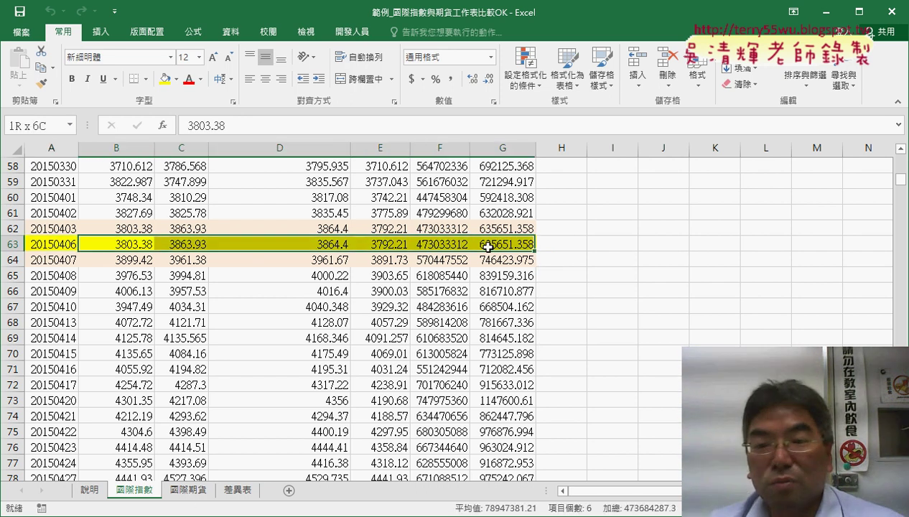
left_click_drag(129, 226, 487, 230)
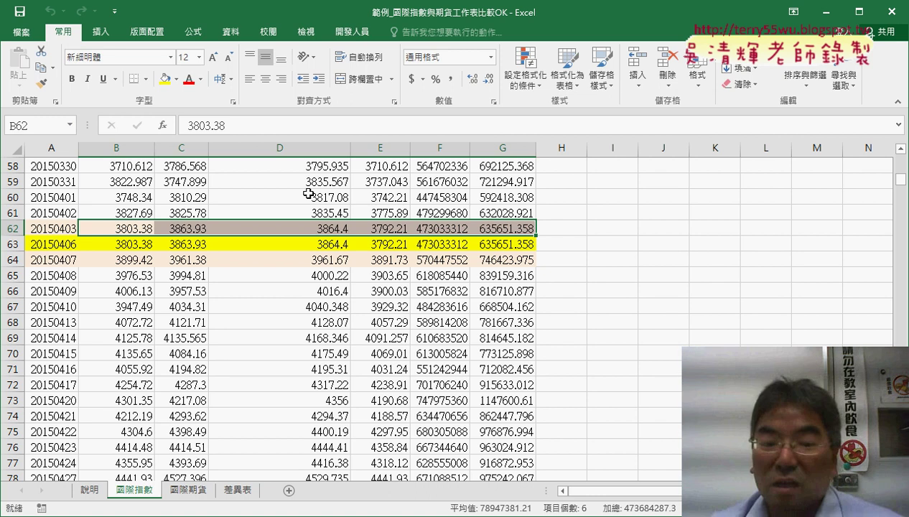
Cross-check the 國際期貨 sheet, then select the inserted date 20150406 in A63.
left_click(193, 490)
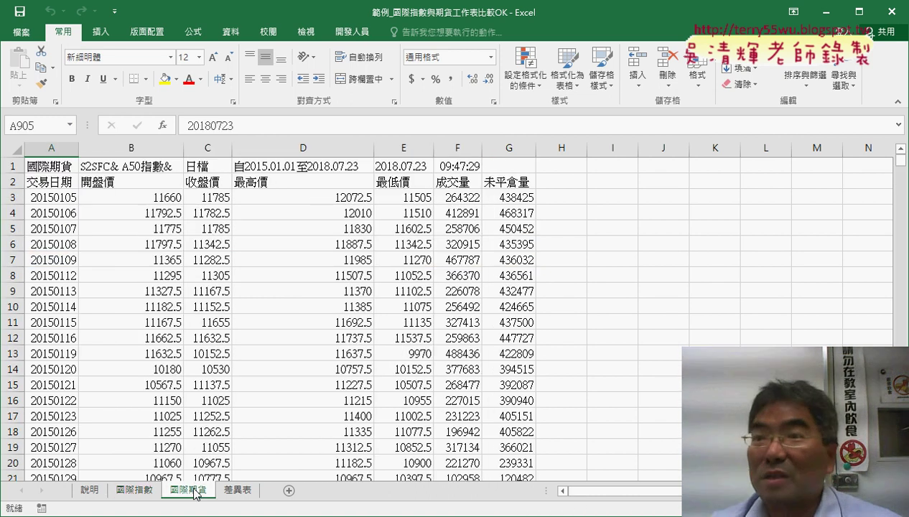
left_click(148, 490)
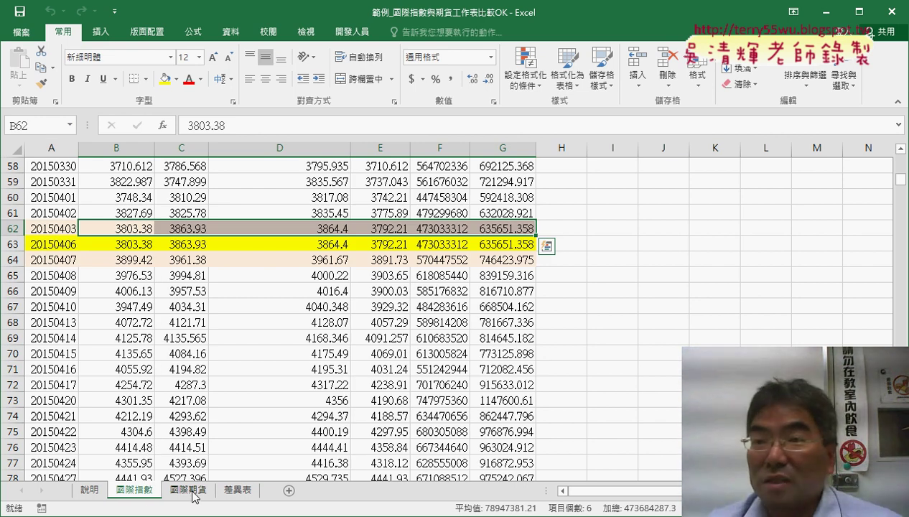
key("Escape")
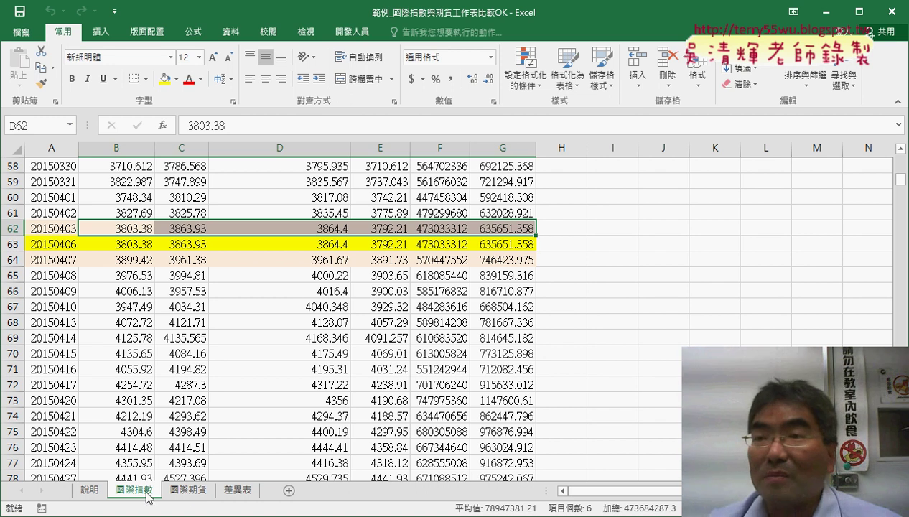
left_click(58, 245)
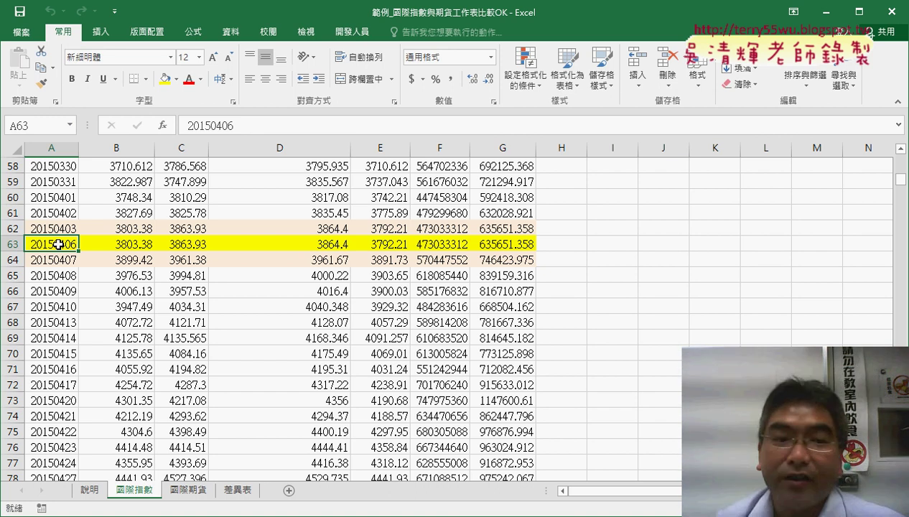
left_click(14, 244)
right_click(53, 250)
left_click(92, 337)
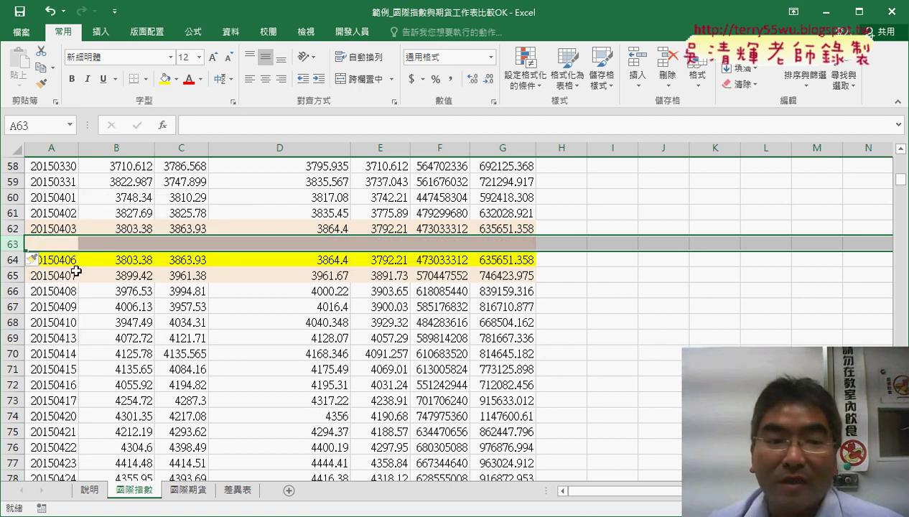
key("ctrl+z")
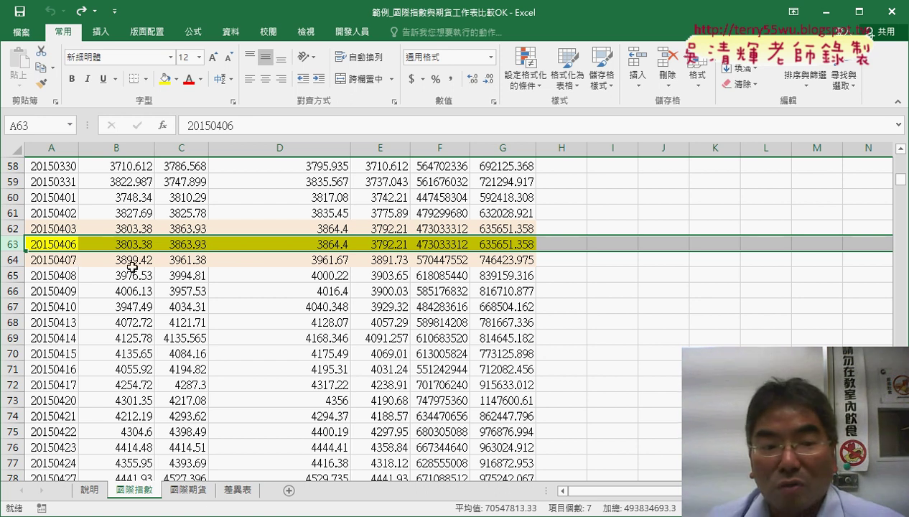
left_click(57, 244)
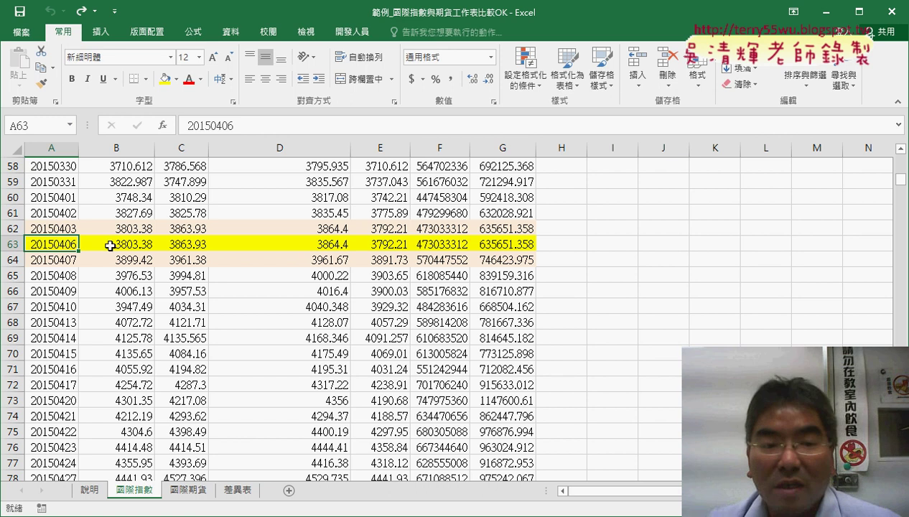
left_click(12, 244)
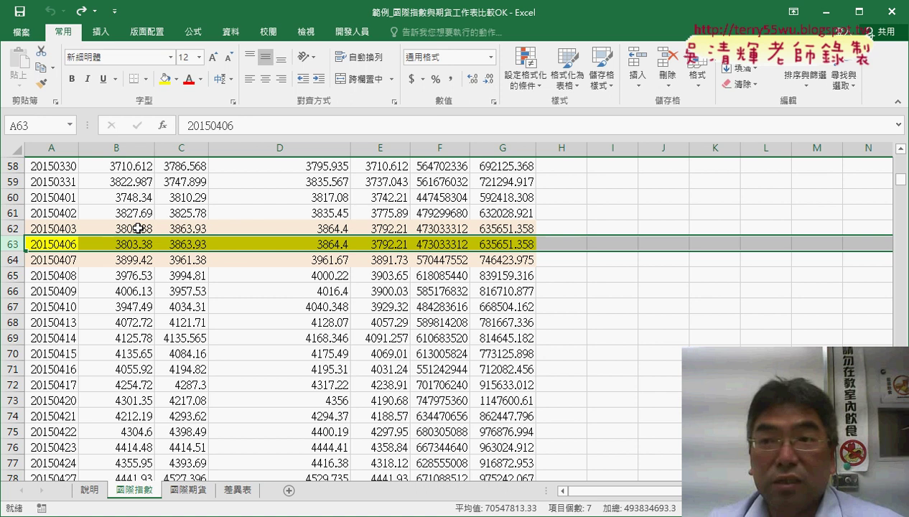
left_click(138, 228)
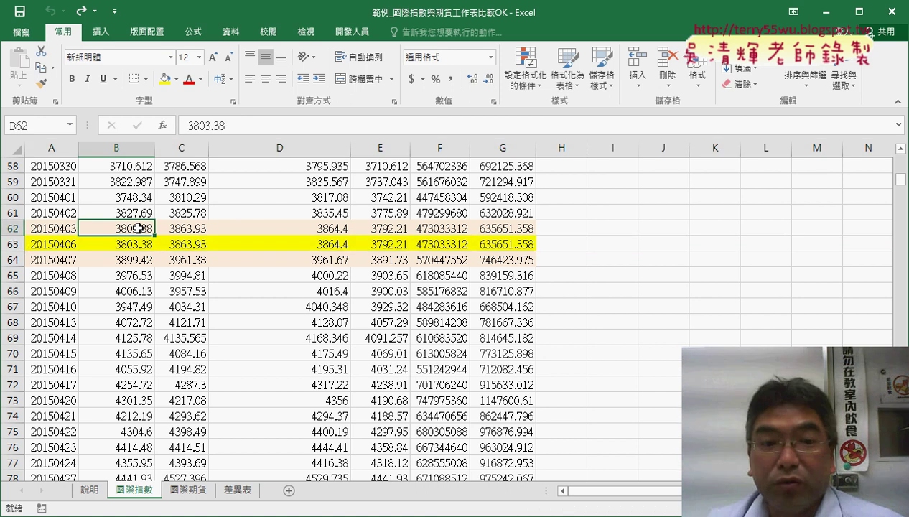
left_click(133, 242)
left_click(141, 228)
left_click(143, 240)
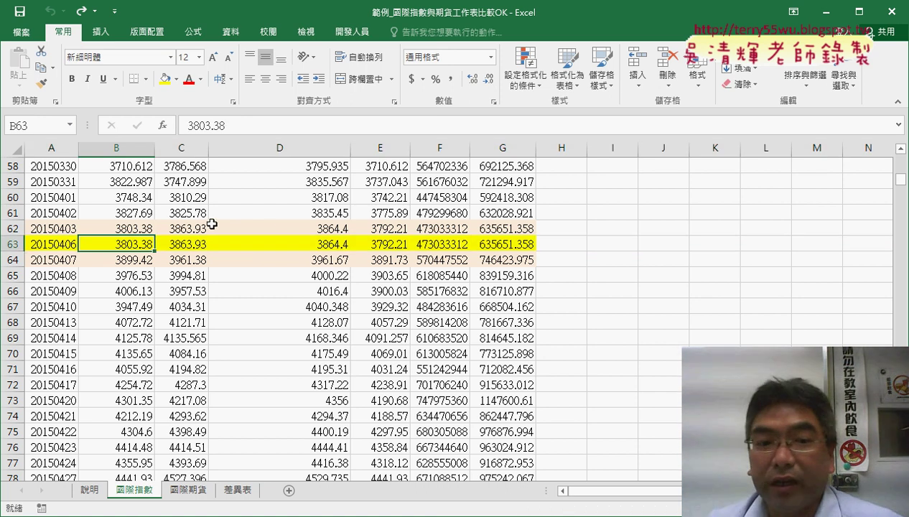
left_click(197, 240)
left_click(267, 229)
left_click(273, 242)
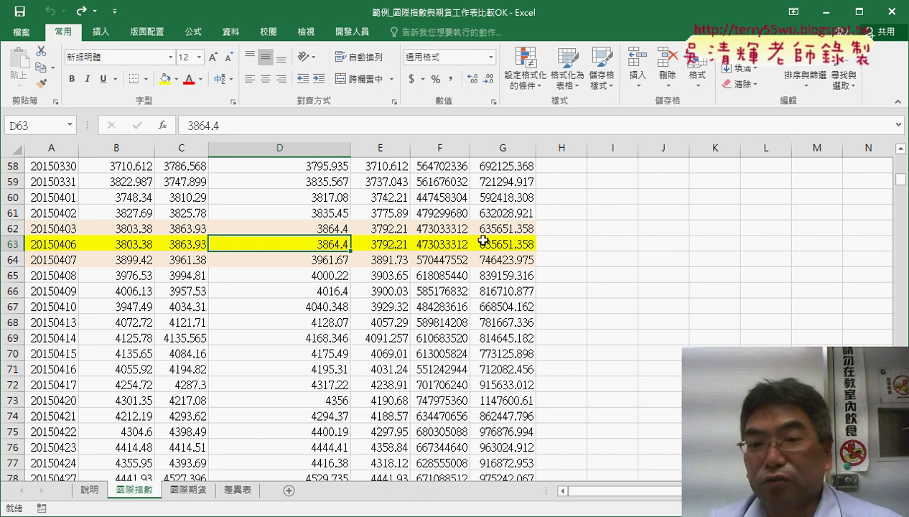
left_click(388, 242)
left_click(447, 231)
left_click(446, 243)
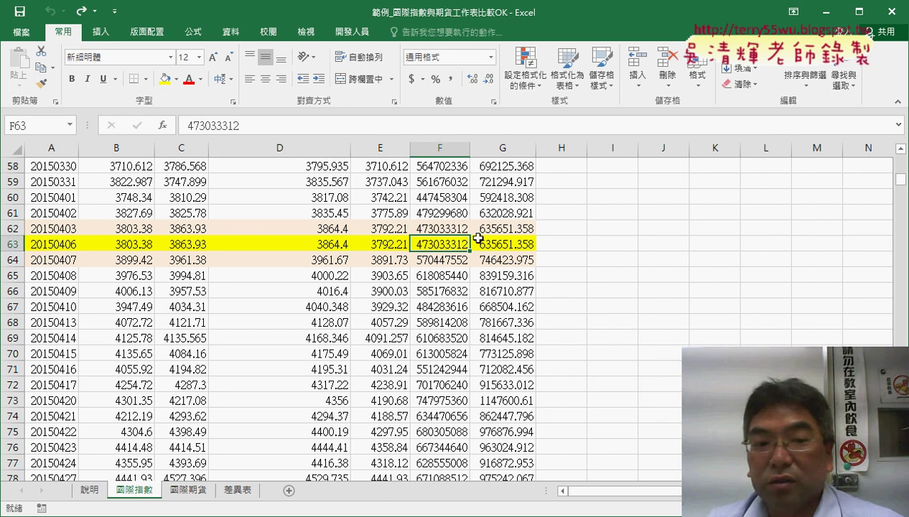
left_click(124, 227)
left_click(126, 243)
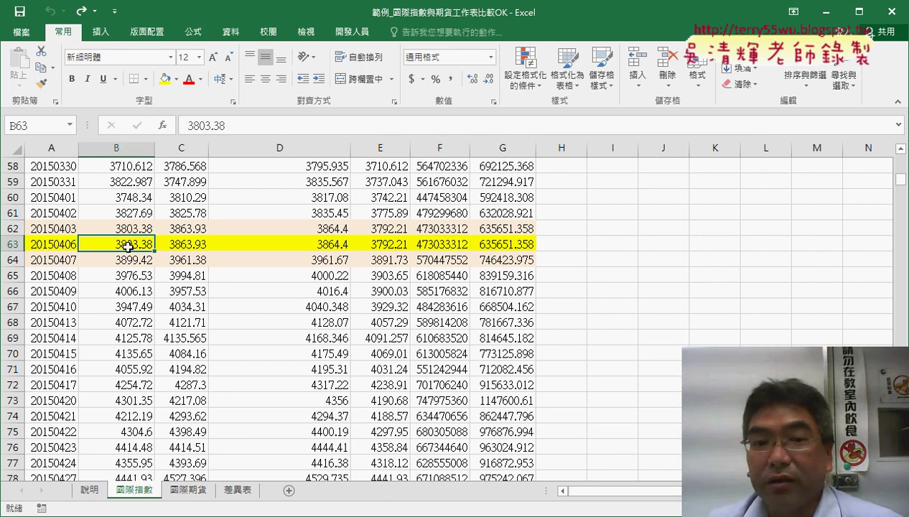
left_click(175, 228)
left_click(178, 242)
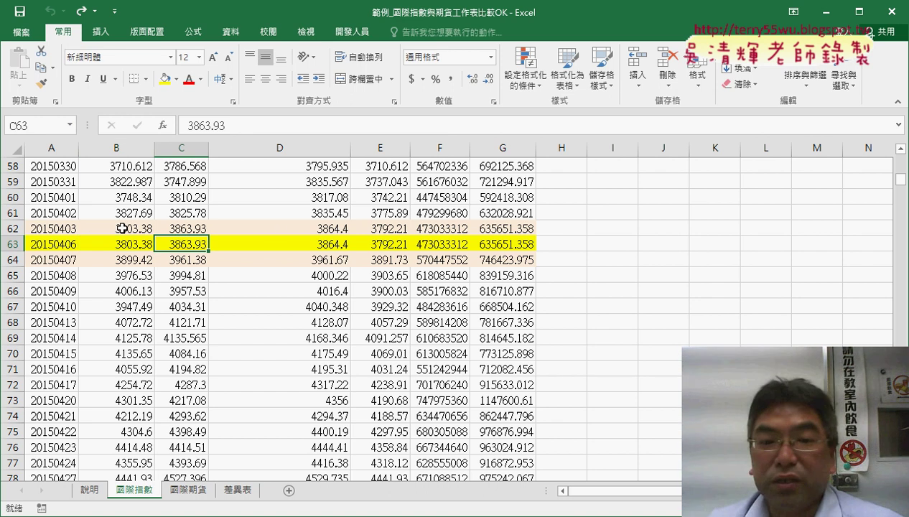
left_click_drag(120, 226, 510, 229)
key("ctrl+c")
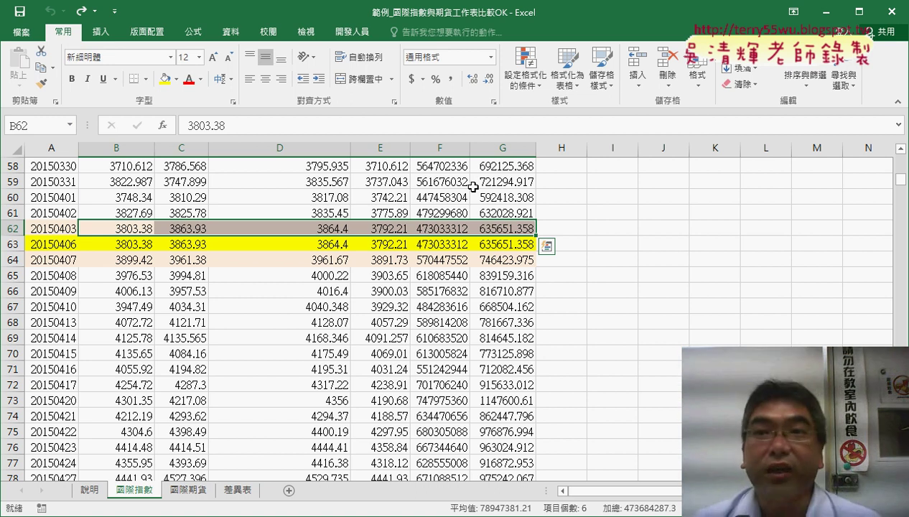
key("Escape")
key("ctrl+v")
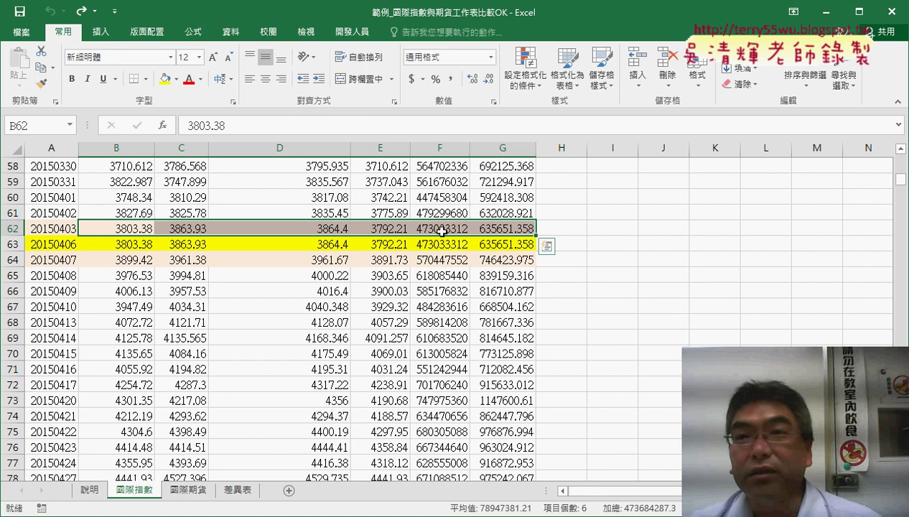
left_click(135, 247)
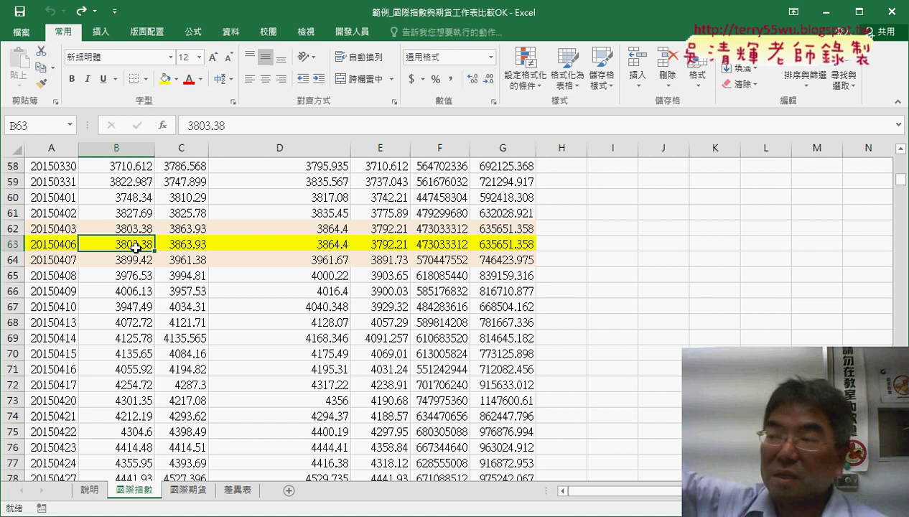
left_click(137, 228)
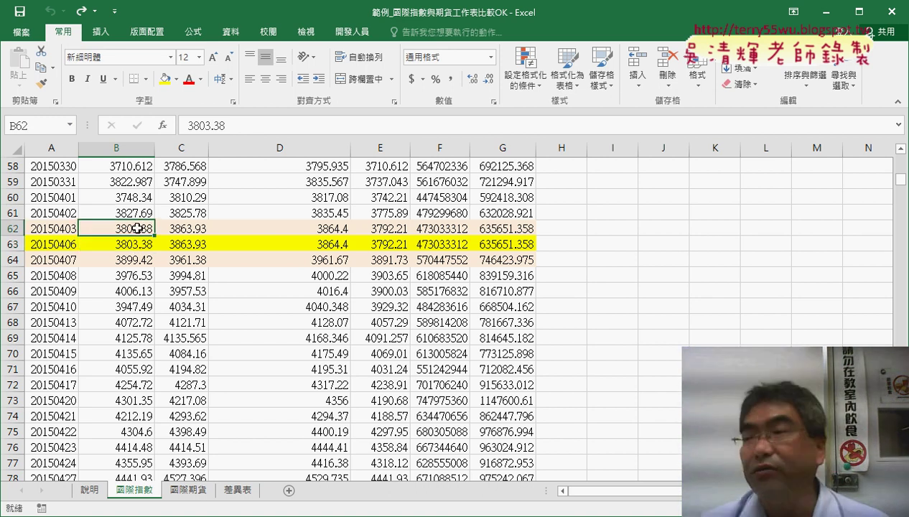
left_click(523, 227)
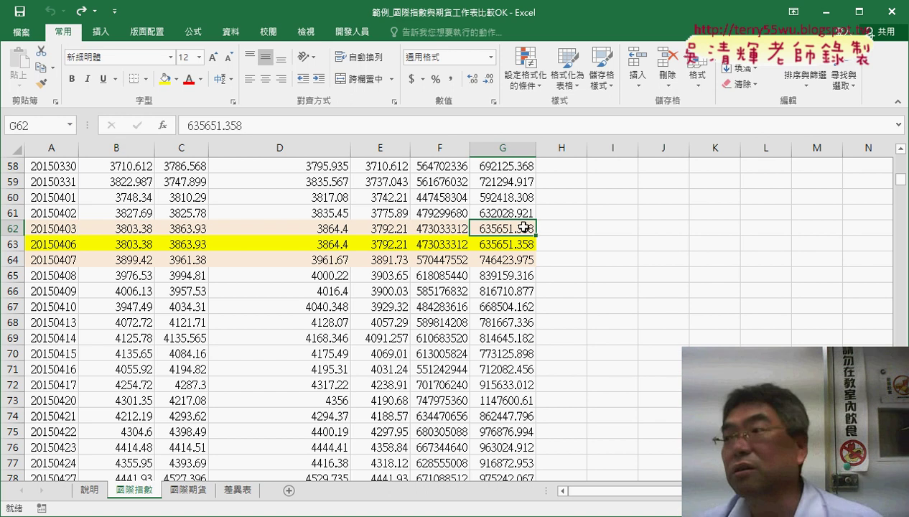
left_click(136, 246)
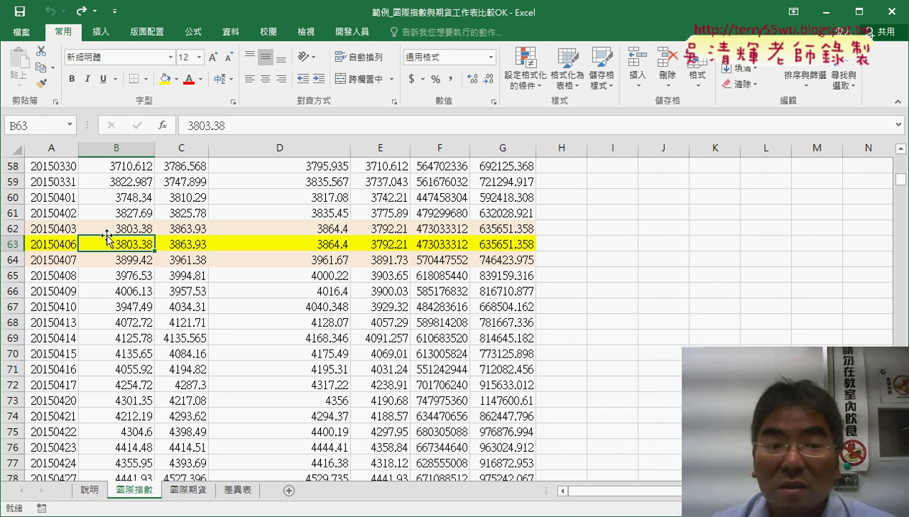
left_click_drag(70, 244, 524, 243)
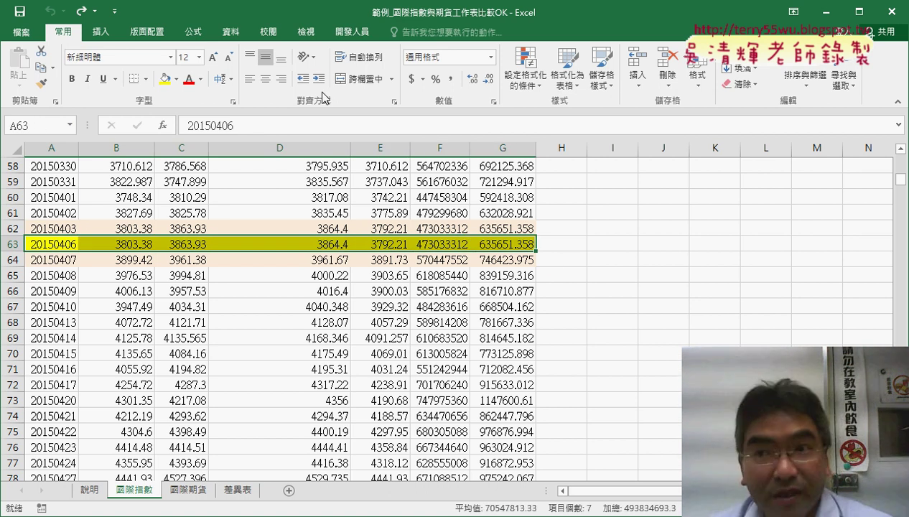
Inspect inserted yellow rows such as 20150622 further down, then return to the top of the sheet.
scroll(266, 327, "down", 5)
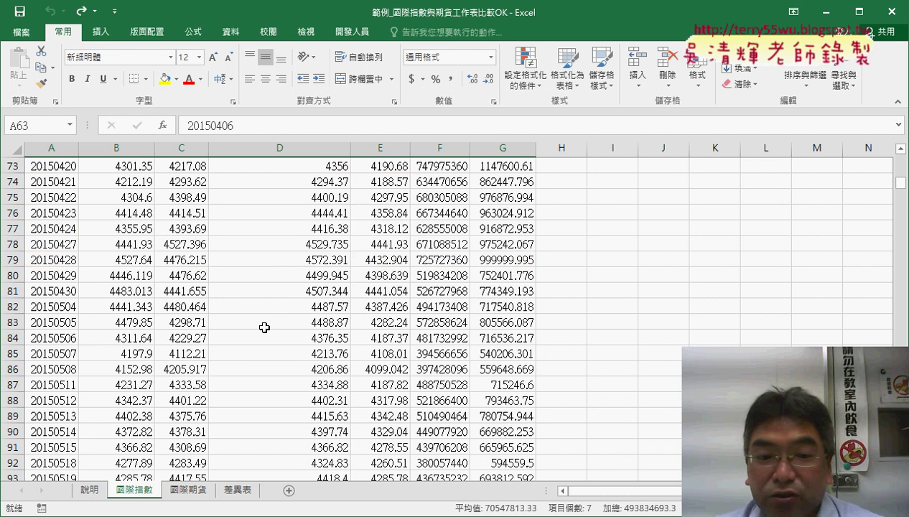
scroll(274, 320, "down", 9)
scroll(276, 319, "down", 4)
left_click(63, 239)
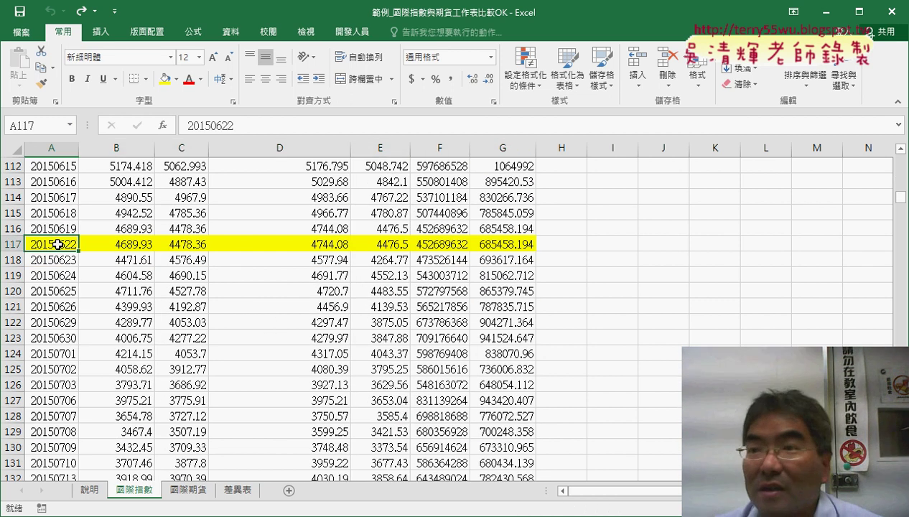
scroll(79, 255, "down", 12)
scroll(114, 287, "down", 1)
scroll(126, 294, "down", 9)
scroll(111, 228, "down", 2)
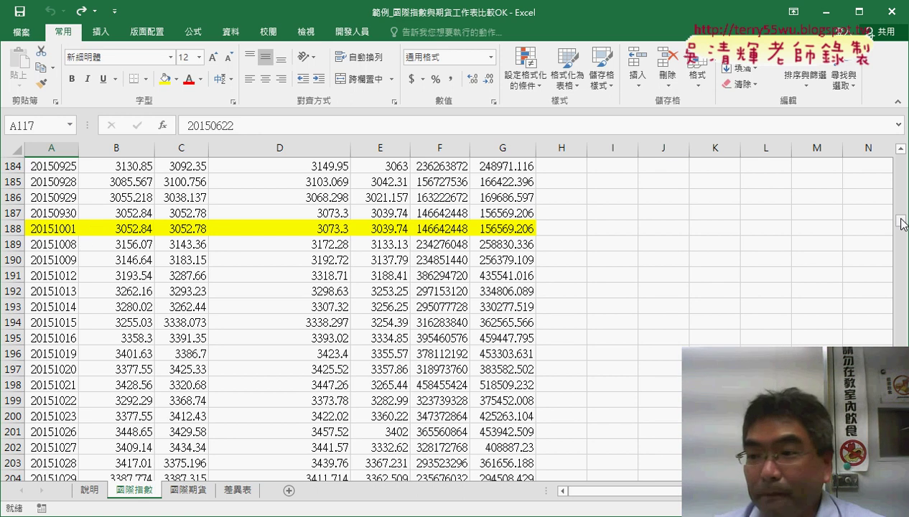
left_click_drag(901, 224, 902, 161)
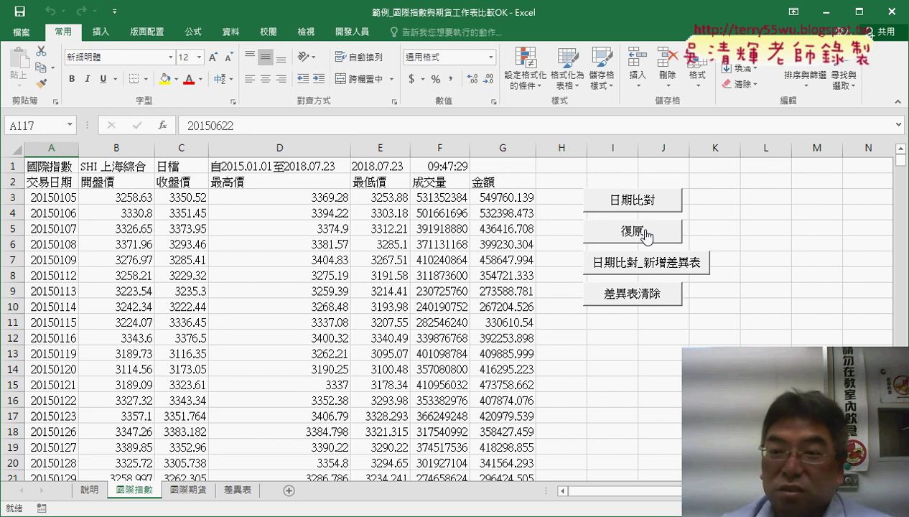
left_click(646, 234)
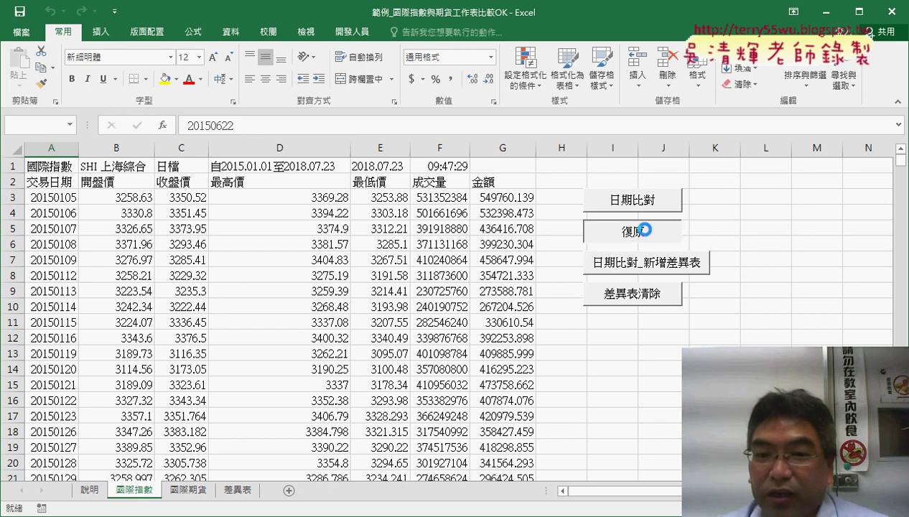
scroll(37, 245, "down", 4)
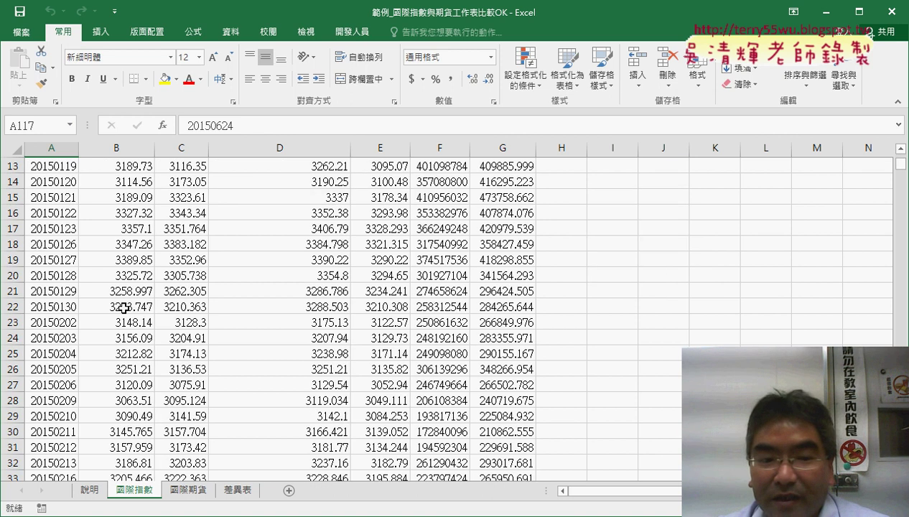
scroll(37, 244, "down", 8)
scroll(37, 245, "down", 8)
left_click(61, 273)
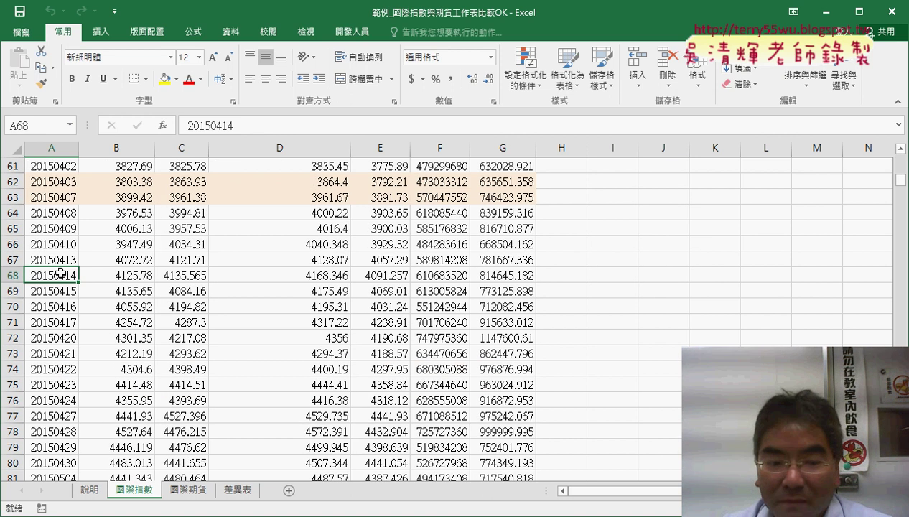
key("ctrl+Down")
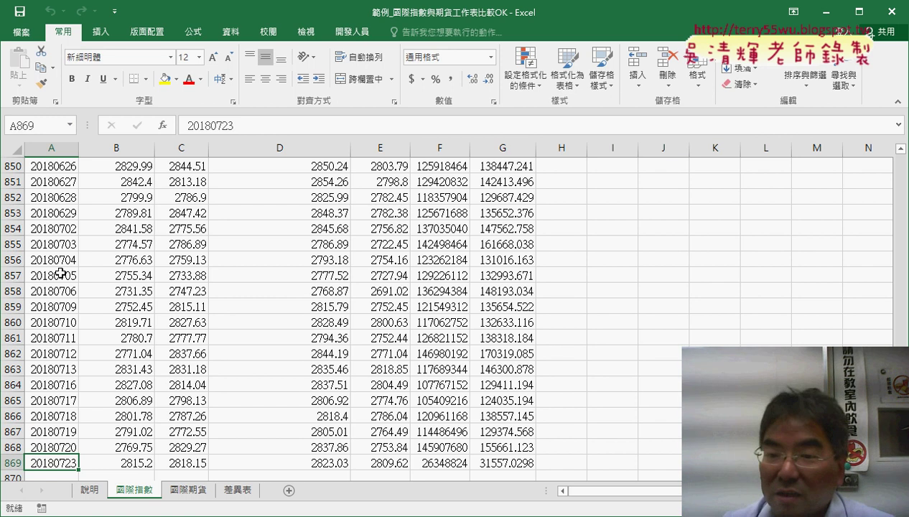
key("ctrl+Up")
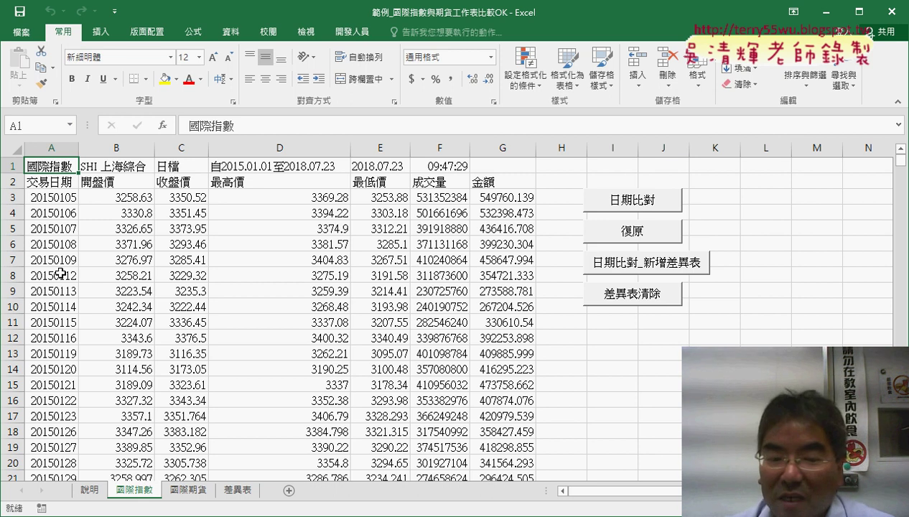
Empty the 差異表 sheet with the 差異表清除 button and confirm it is blank.
left_click(233, 495)
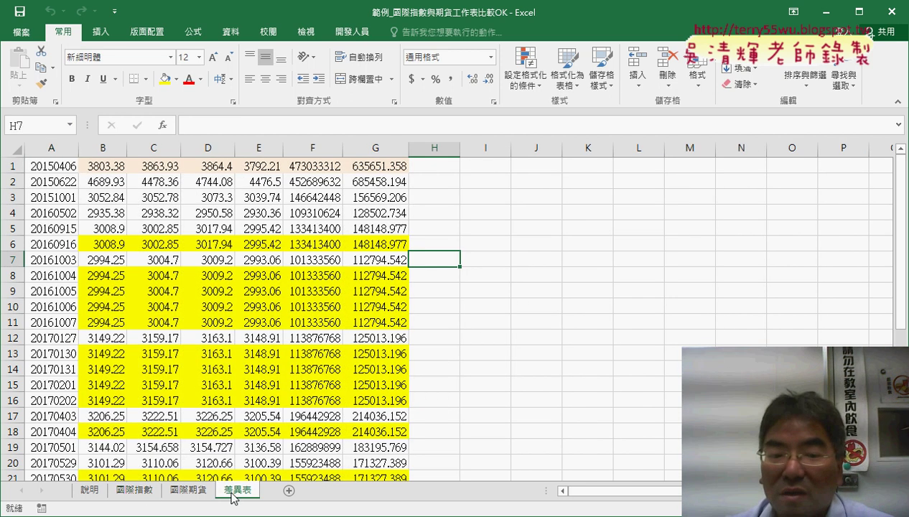
left_click(123, 491)
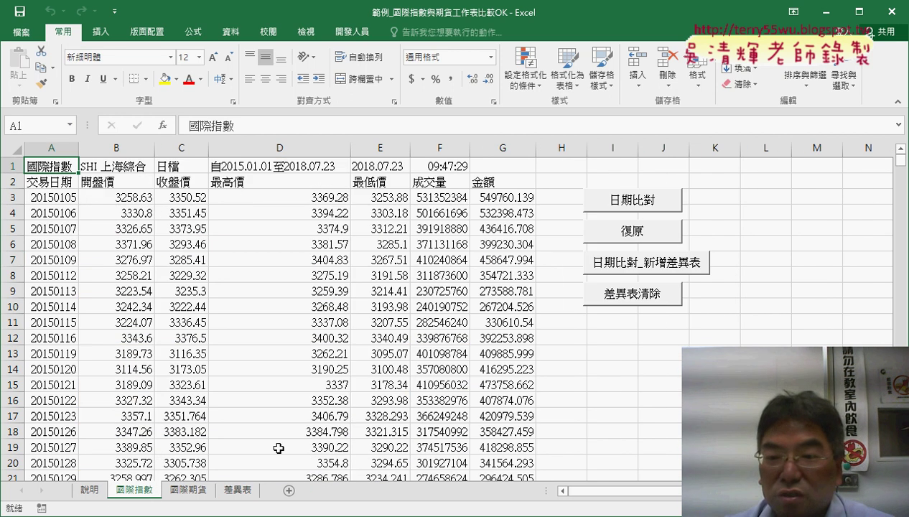
left_click(614, 291)
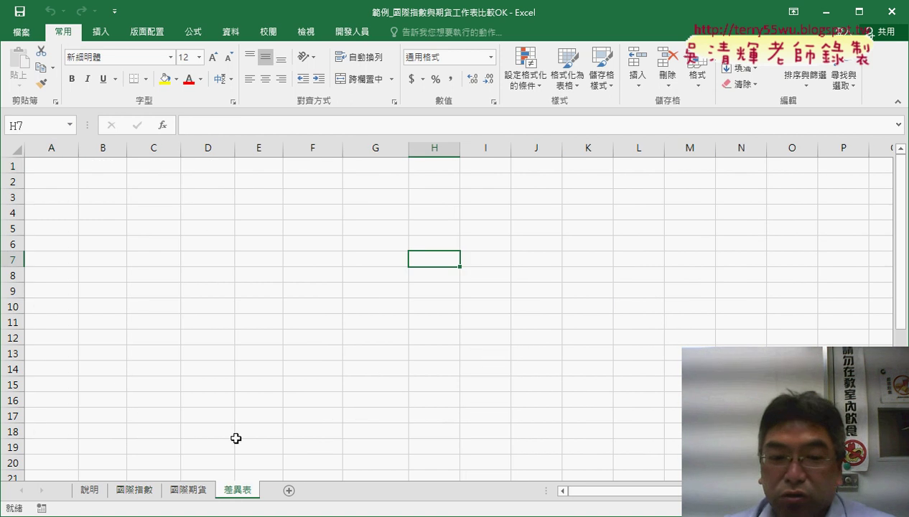
left_click(135, 491)
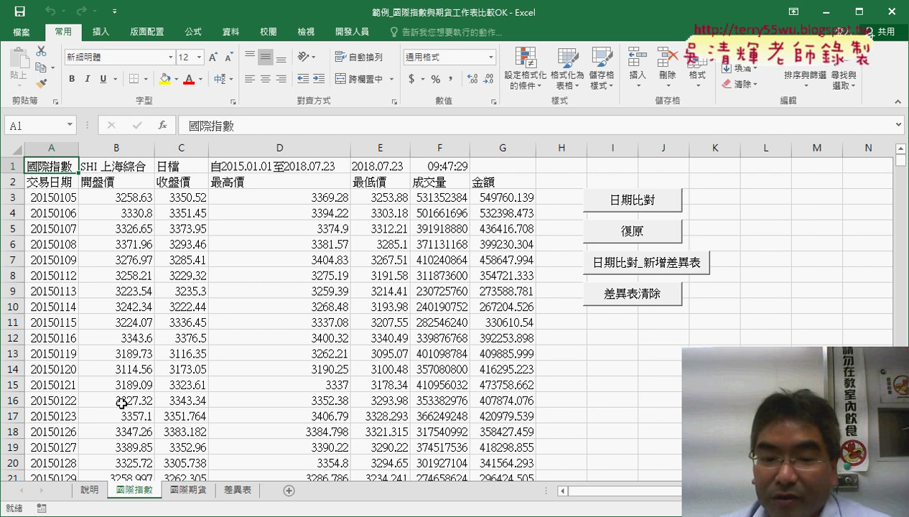
left_click(240, 491)
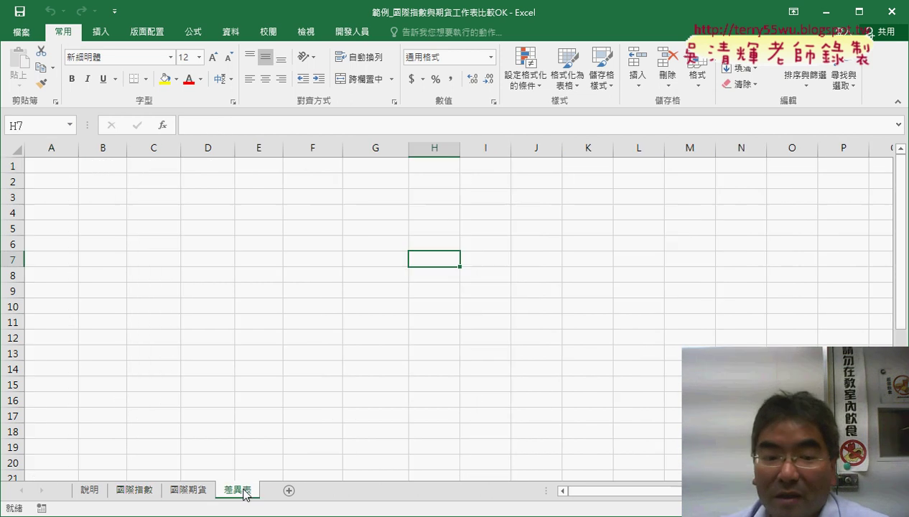
left_click(149, 490)
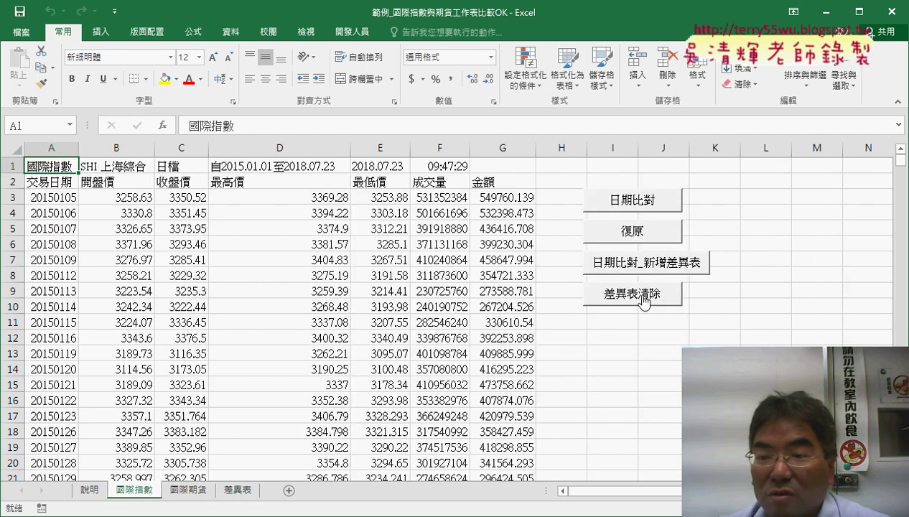
Run 日期比對_新增差異表, break into the debugger to check i, then let it finish.
left_click(643, 267)
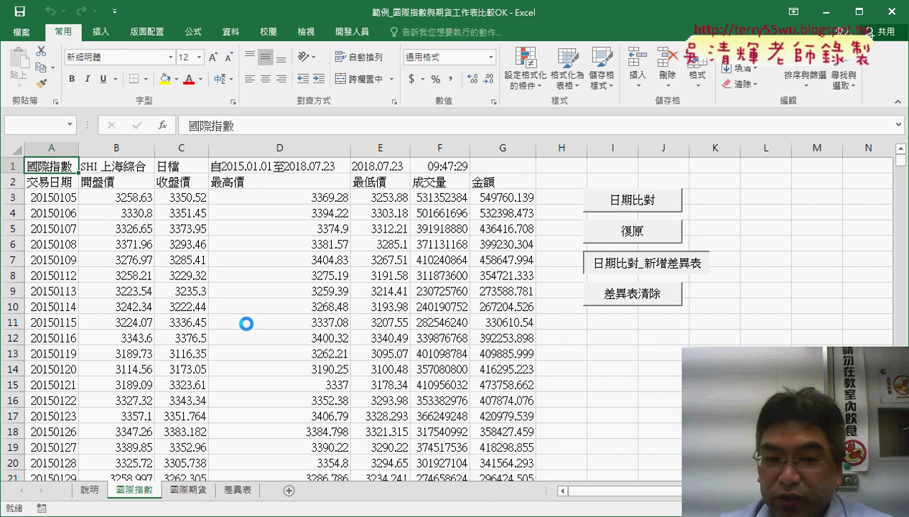
key("ctrl+Break")
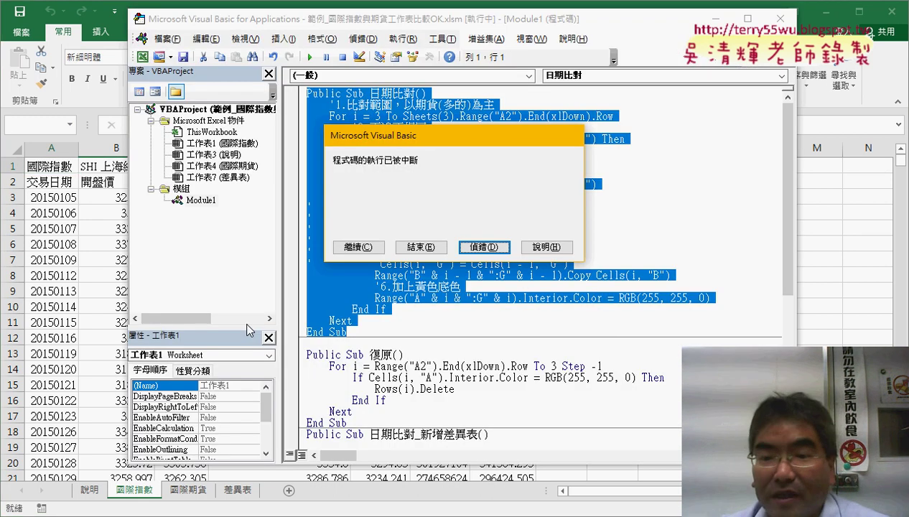
left_click(463, 249)
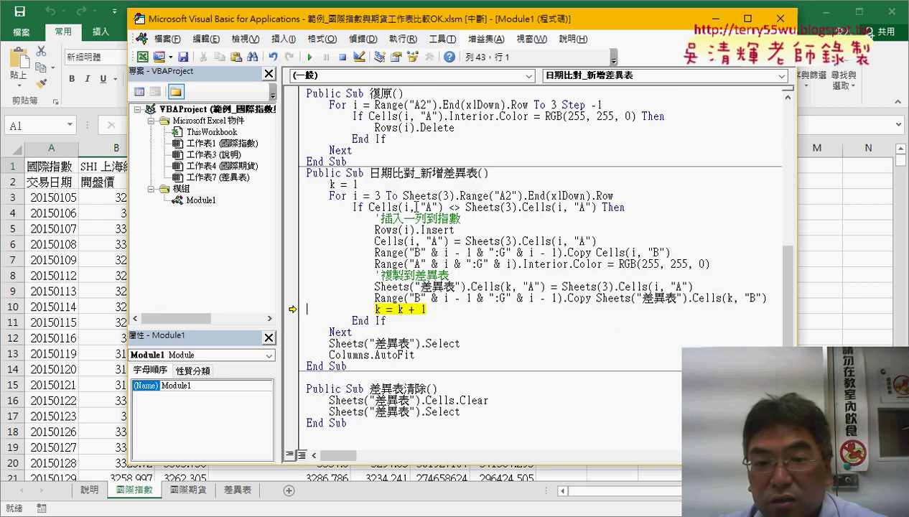
mouse_move(354, 195)
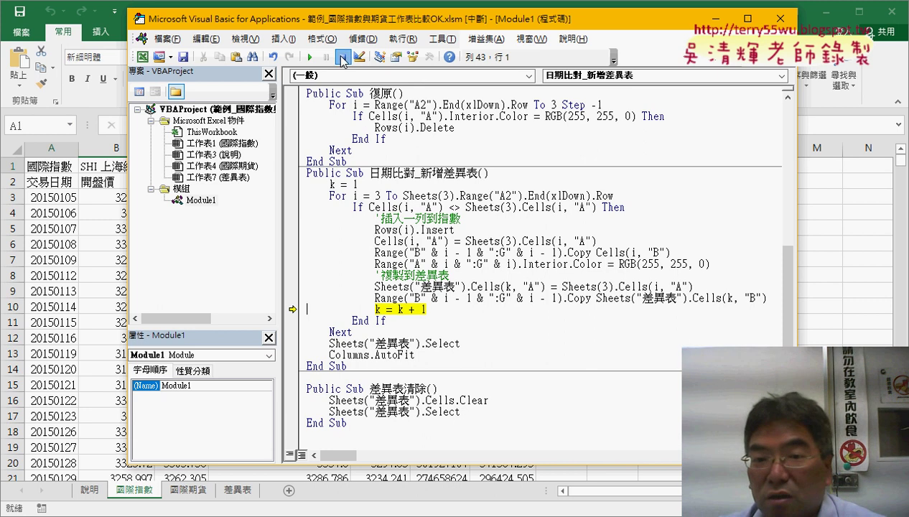
key("F5")
left_click(866, 287)
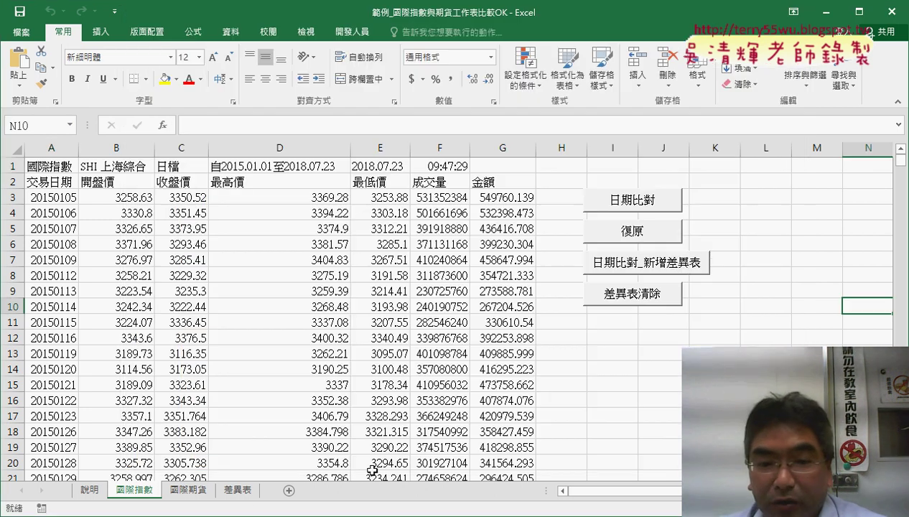
Review the 25 rows copied into 差異表, then clear them with 差異表清除.
left_click(245, 490)
scroll(385, 402, "down", 8)
scroll(385, 396, "up", 3)
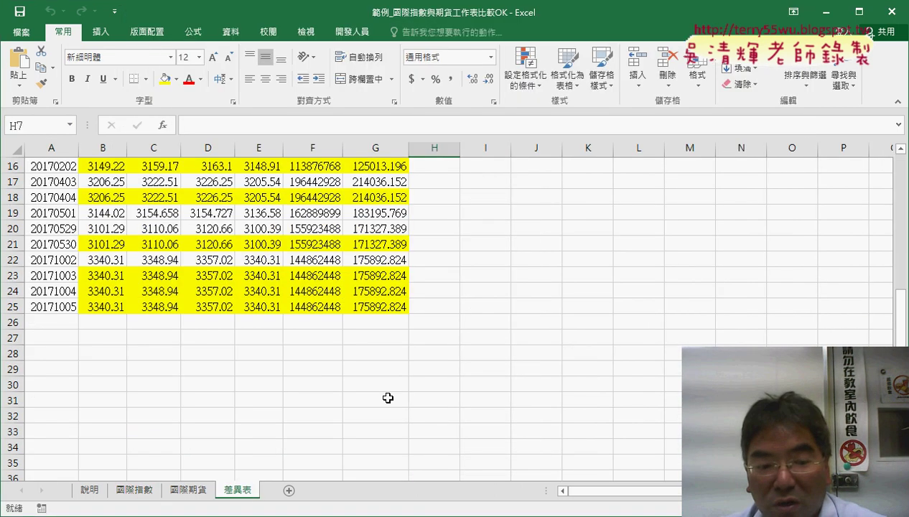
left_click(140, 490)
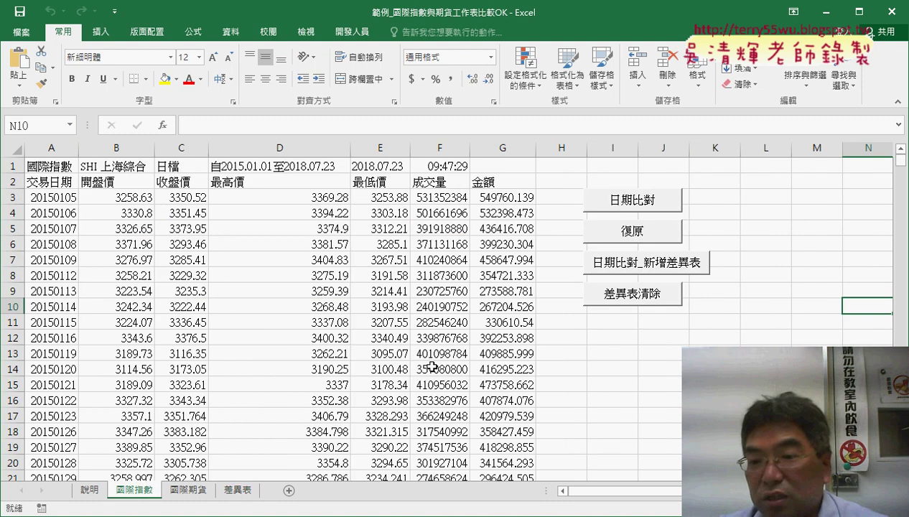
left_click(638, 293)
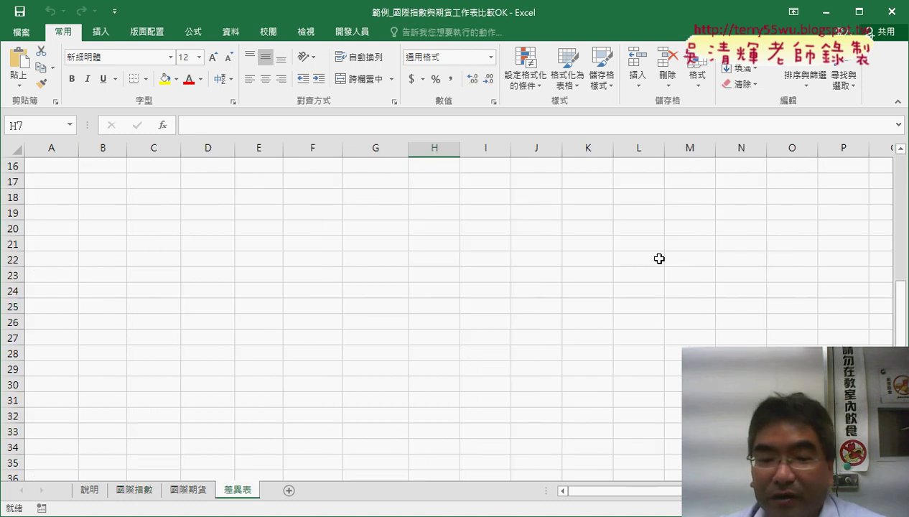
left_click(139, 490)
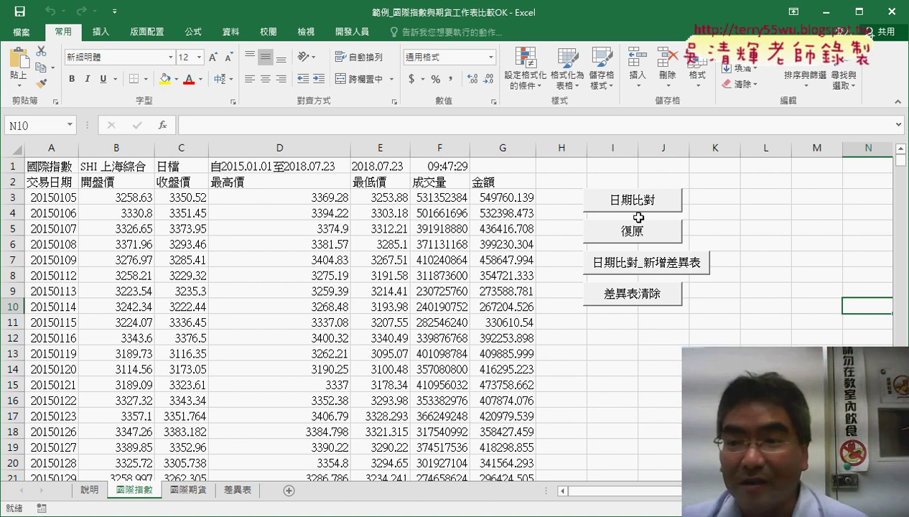
right_click(642, 201)
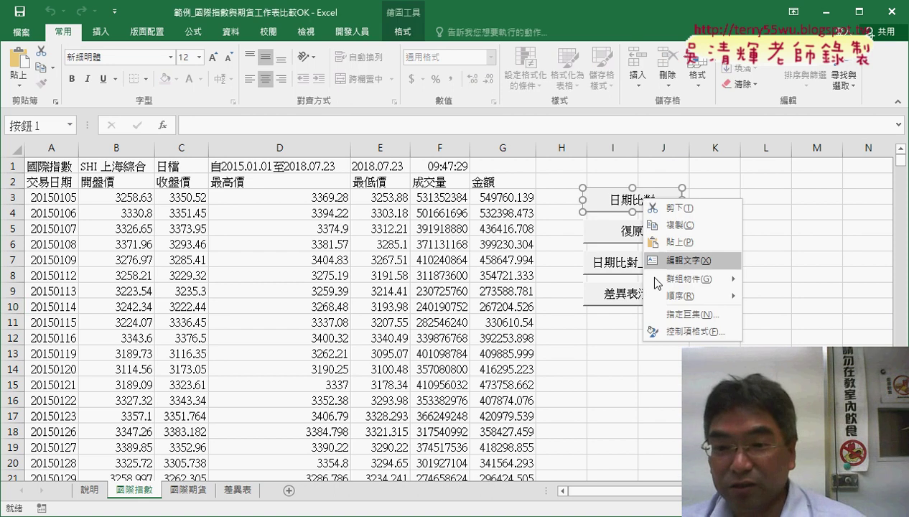
left_click(672, 316)
left_click(783, 210)
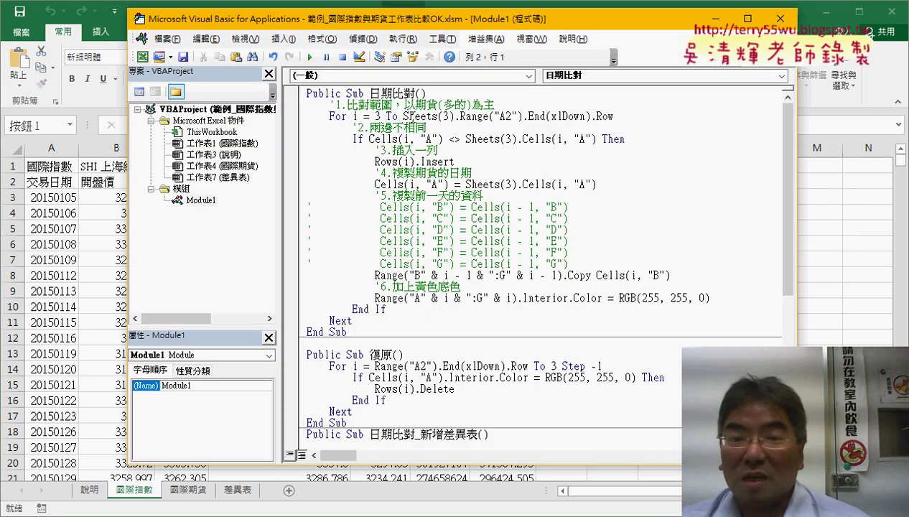
double_click(355, 116)
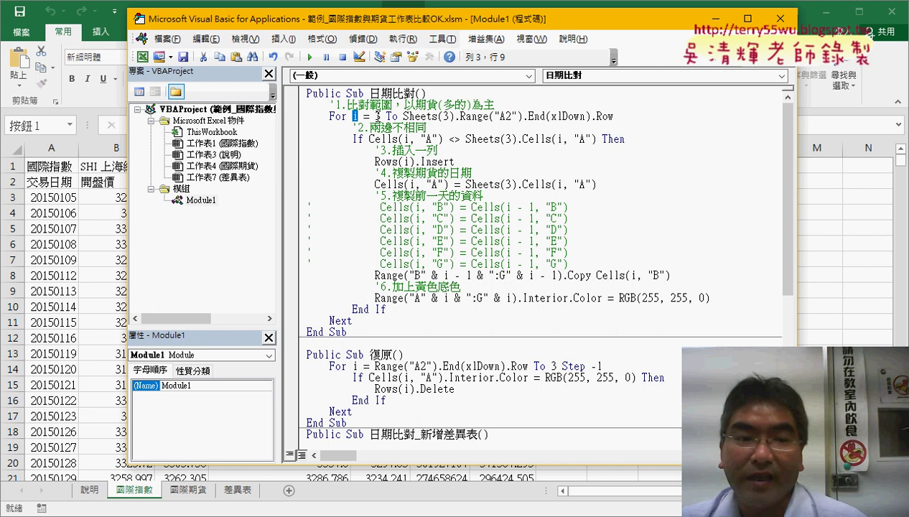
double_click(377, 115)
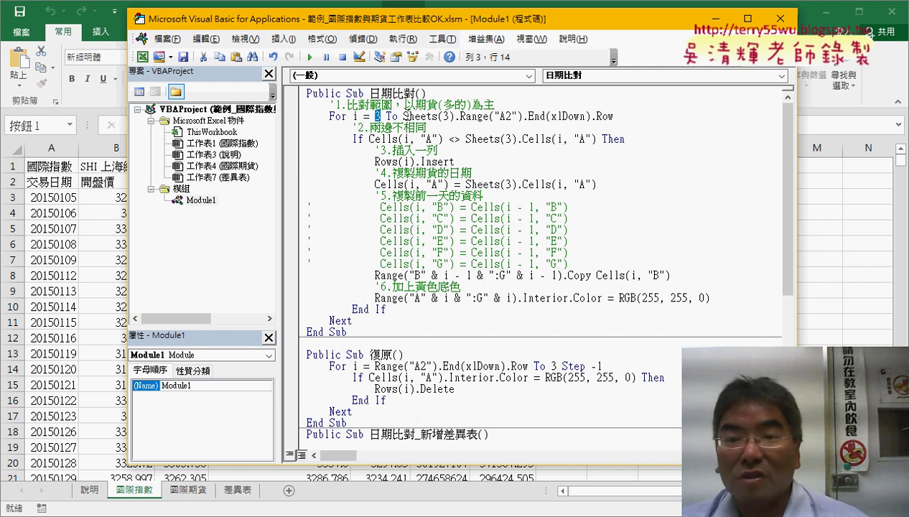
left_click_drag(404, 116, 454, 116)
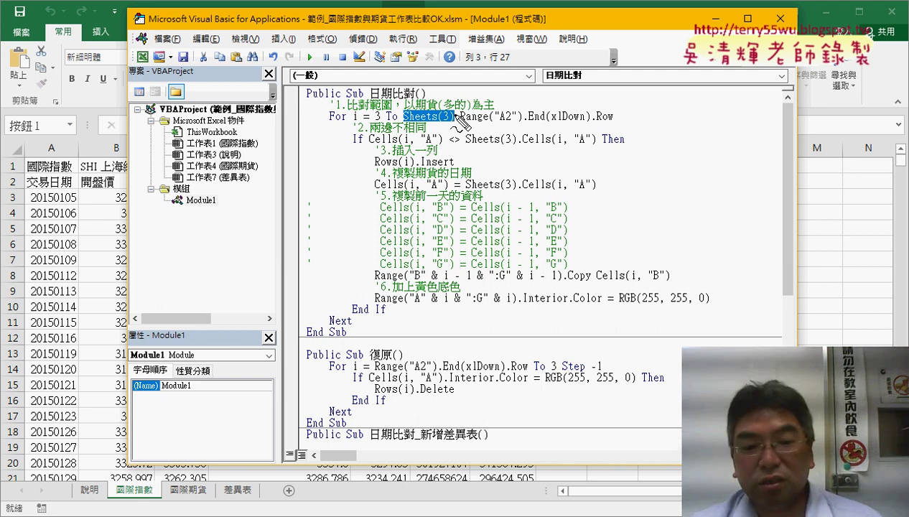
left_click_drag(188, 480, 199, 507)
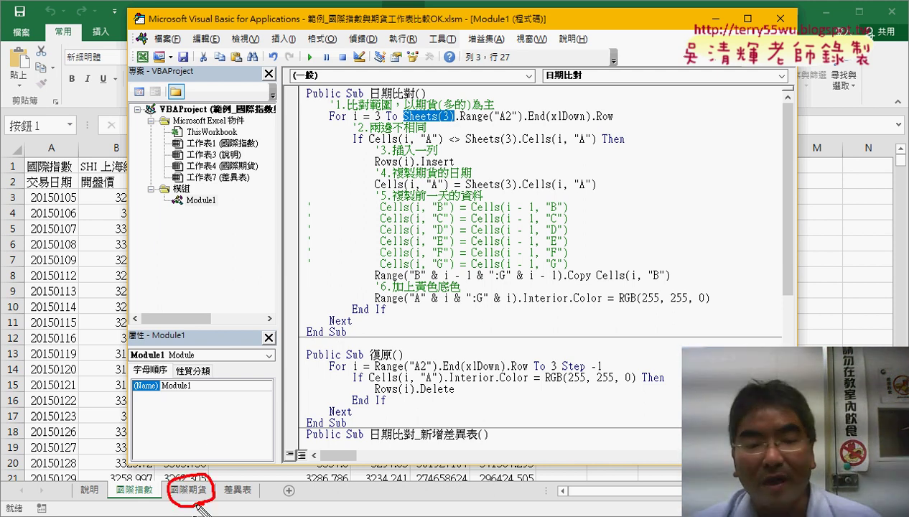
left_click_drag(142, 506, 153, 502)
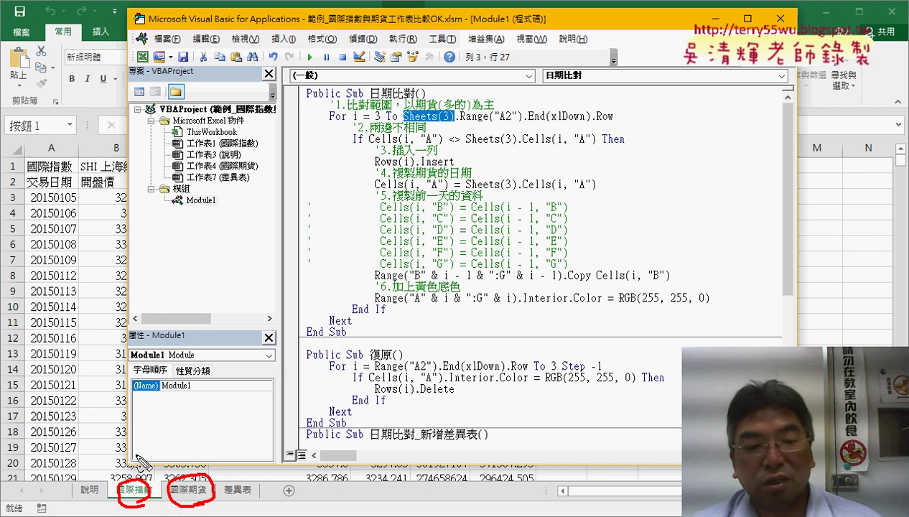
mouse_move(127, 402)
left_mouse_down()
mouse_move(133, 480)
mouse_move(147, 461)
left_mouse_up()
mouse_move(198, 394)
left_mouse_down()
mouse_move(194, 478)
mouse_move(210, 457)
left_mouse_up()
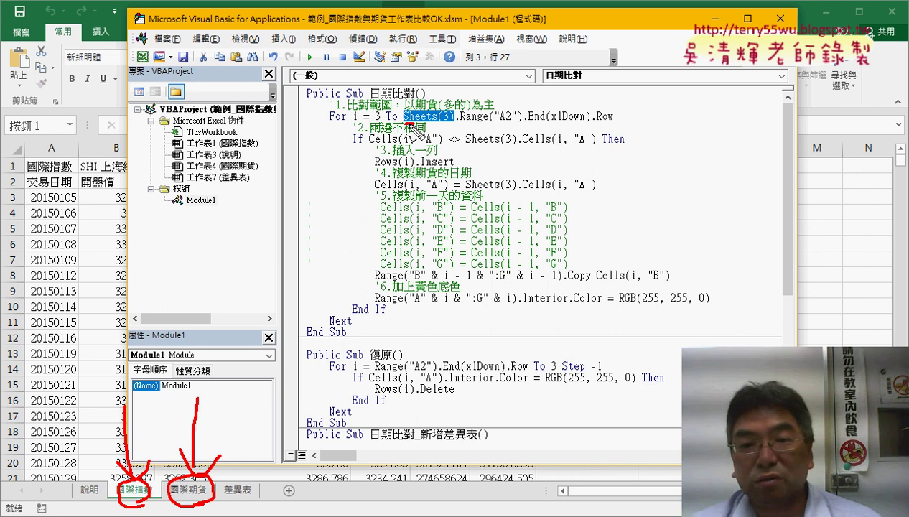
left_click_drag(410, 124, 455, 125)
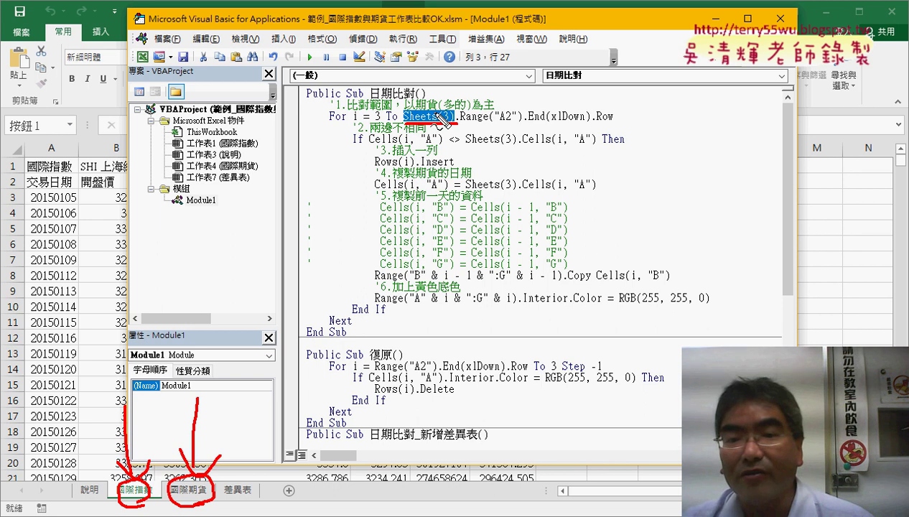
left_click(435, 98)
left_click_drag(453, 95, 459, 107)
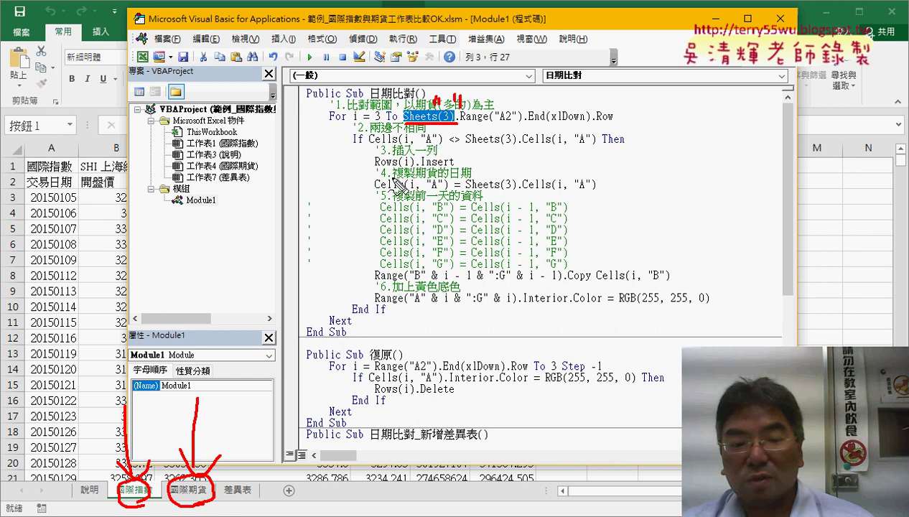
left_click_drag(190, 495, 209, 493)
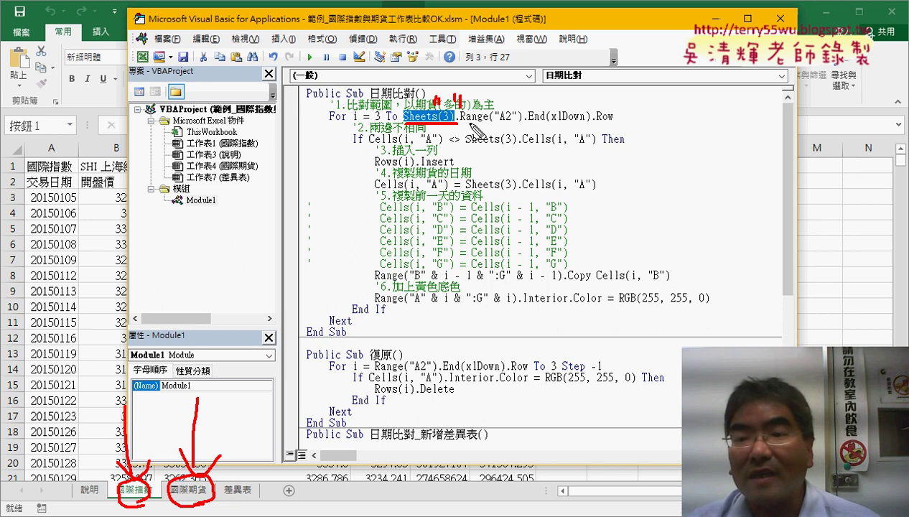
left_click_drag(479, 122, 637, 128)
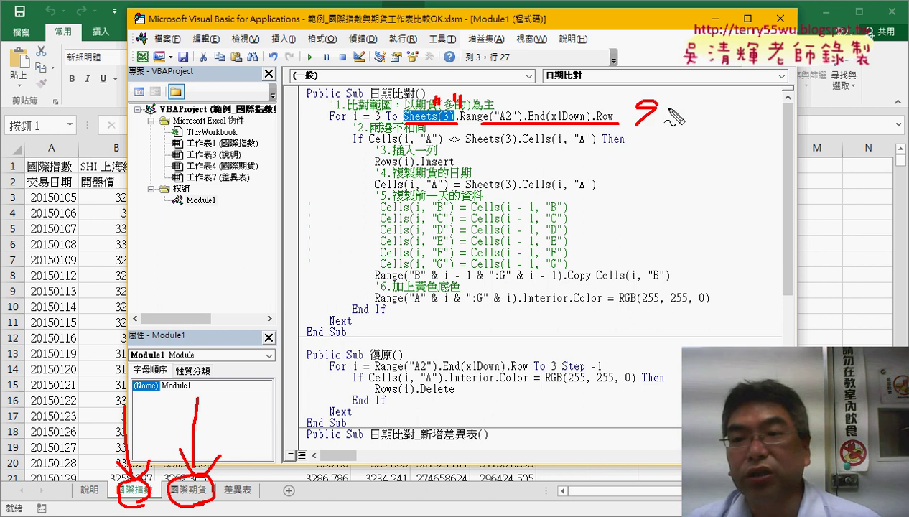
mouse_move(678, 105)
left_mouse_down()
mouse_move(688, 122)
mouse_move(711, 102)
left_mouse_up()
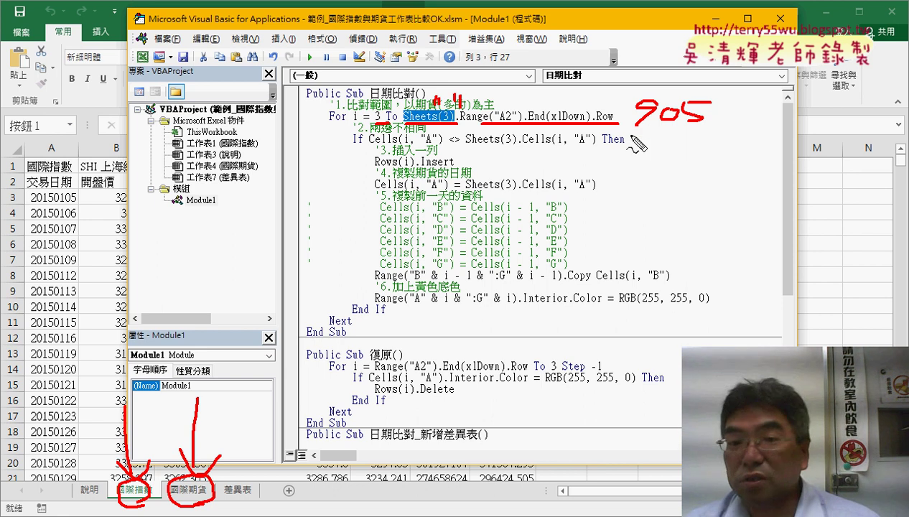
left_click_drag(352, 149, 363, 148)
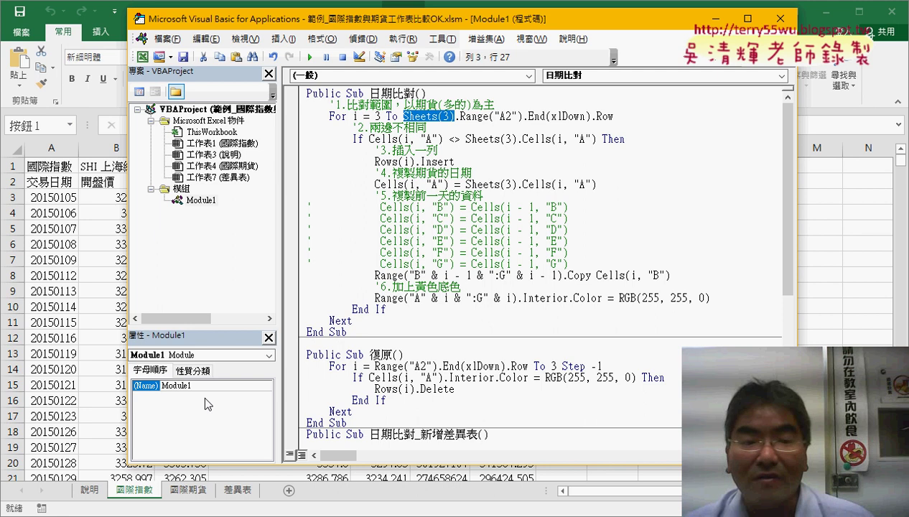
Arrange the VBA editor beside the 國際指數 sheet and highlight the futures-sheet comparison expression.
left_click(101, 257)
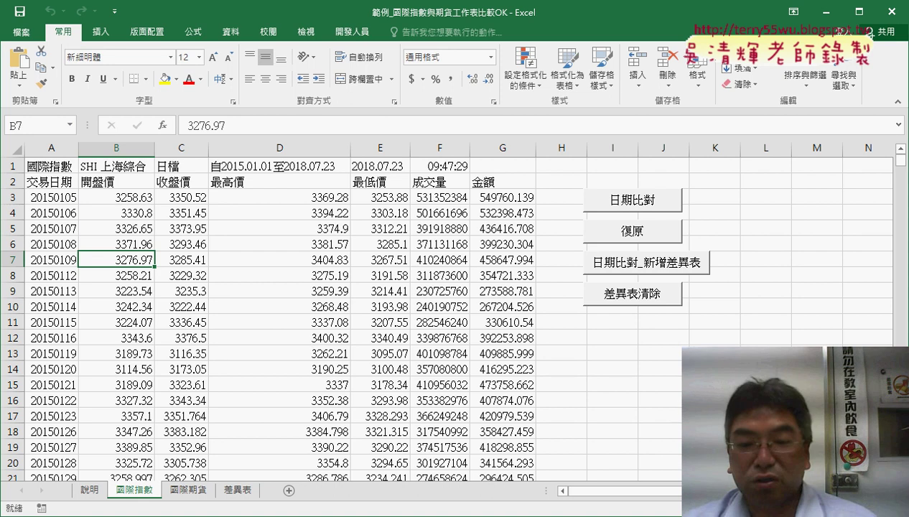
mouse_move(290, 466)
left_click(429, 468)
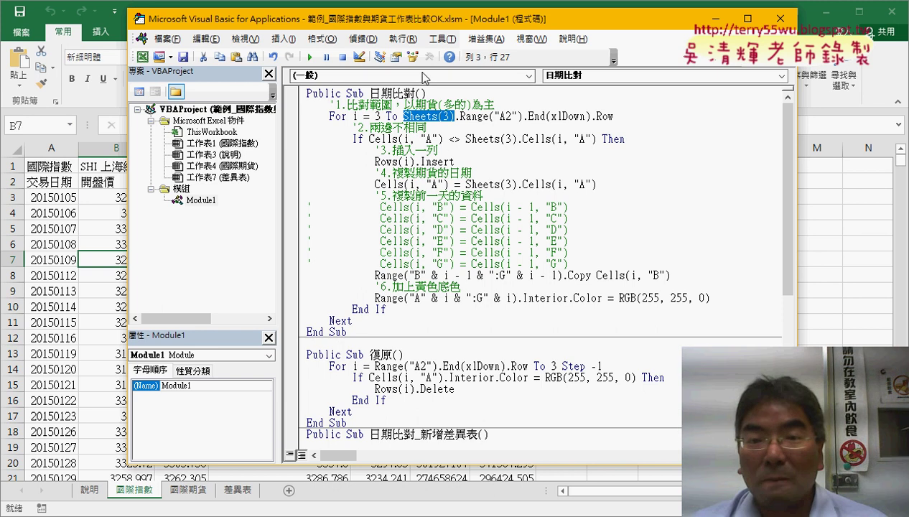
left_click_drag(403, 26, 490, 25)
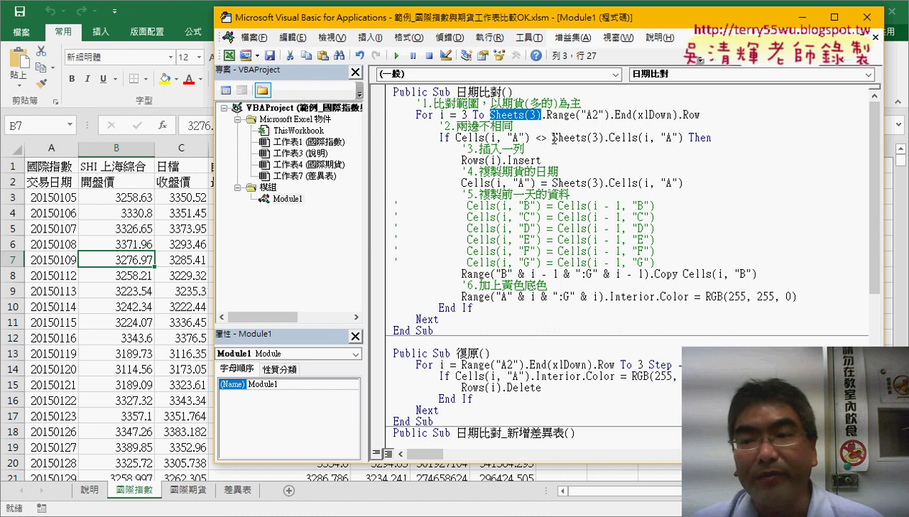
left_click_drag(554, 138, 678, 139)
left_click(488, 137)
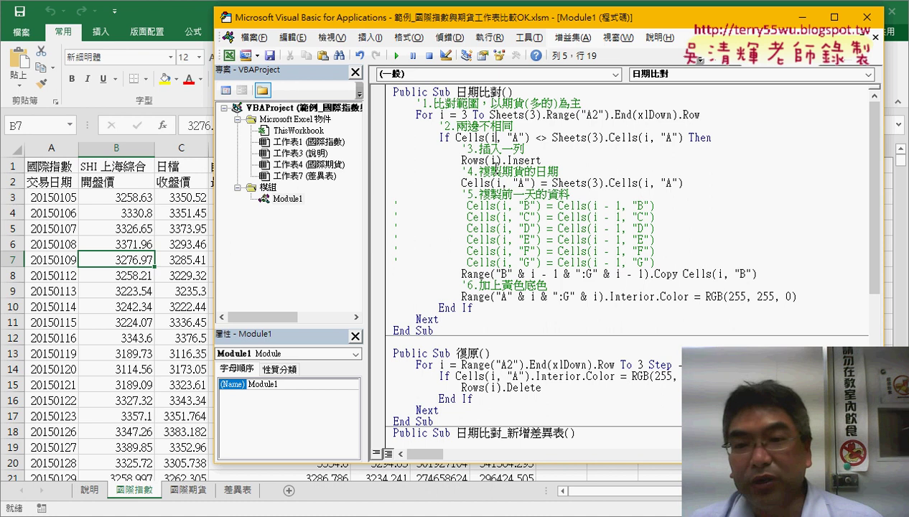
Set a breakpoint on Rows(i).Insert and rerun 日期比對 until it pauses at i = 63.
left_click(384, 162)
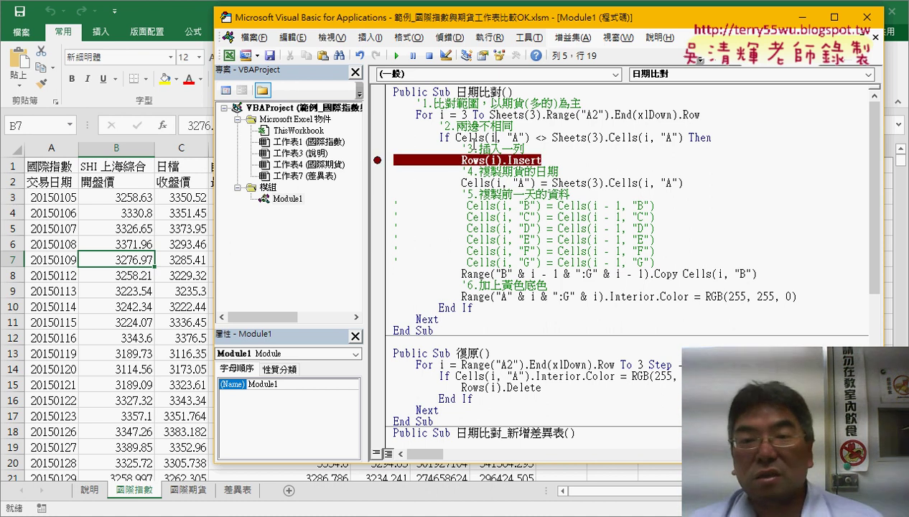
left_click(396, 56)
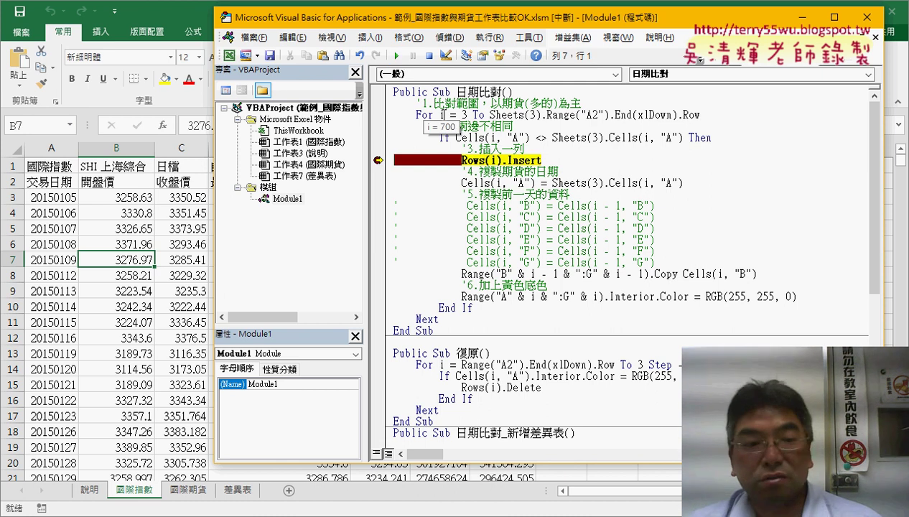
mouse_move(442, 114)
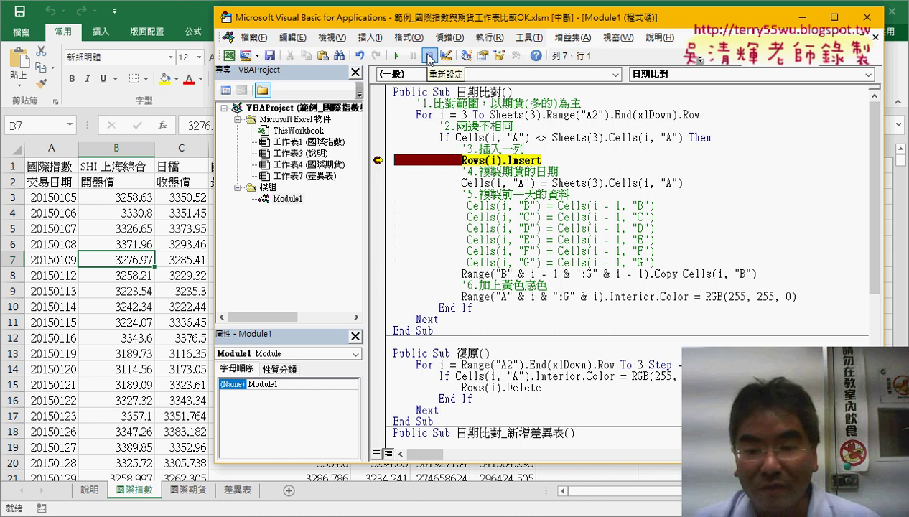
left_click(428, 58)
left_click(397, 56)
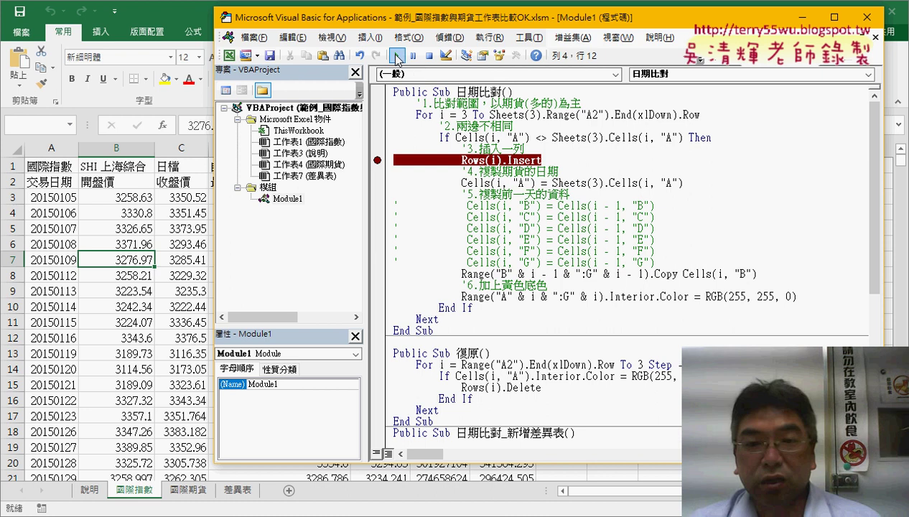
left_click(397, 56)
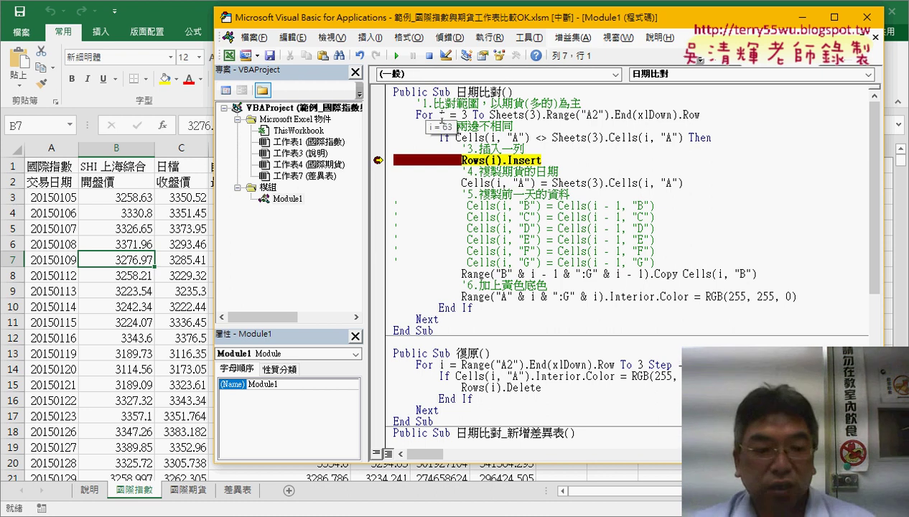
left_click(54, 353)
scroll(70, 373, "down", 4)
scroll(70, 373, "down", 5)
scroll(69, 373, "down", 5)
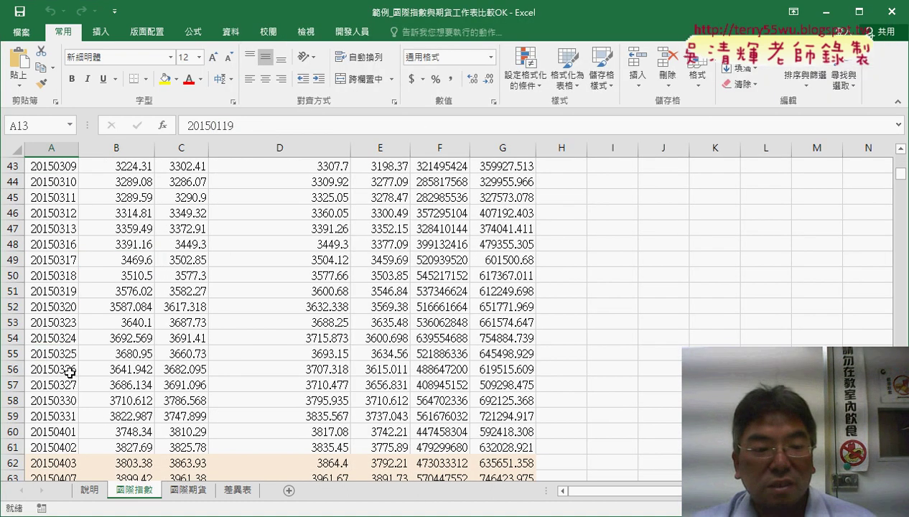
scroll(69, 372, "down", 3)
left_click(65, 337)
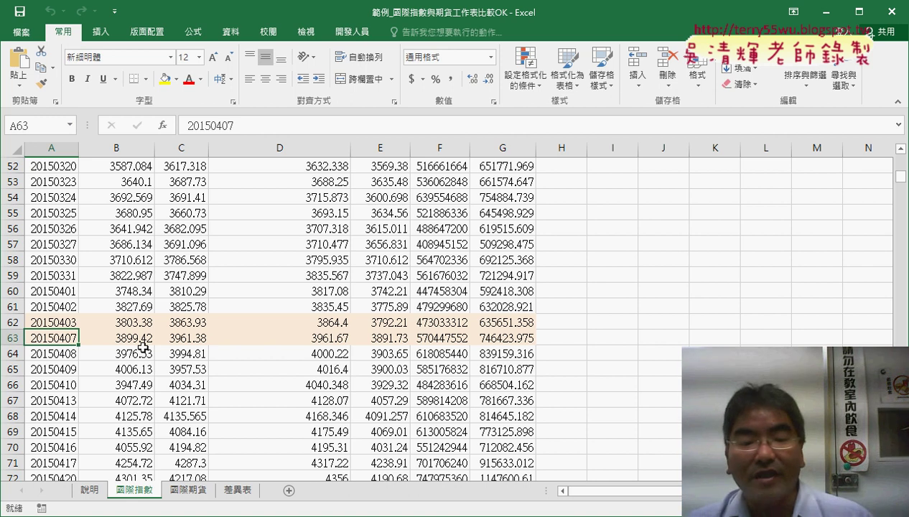
left_click(189, 490)
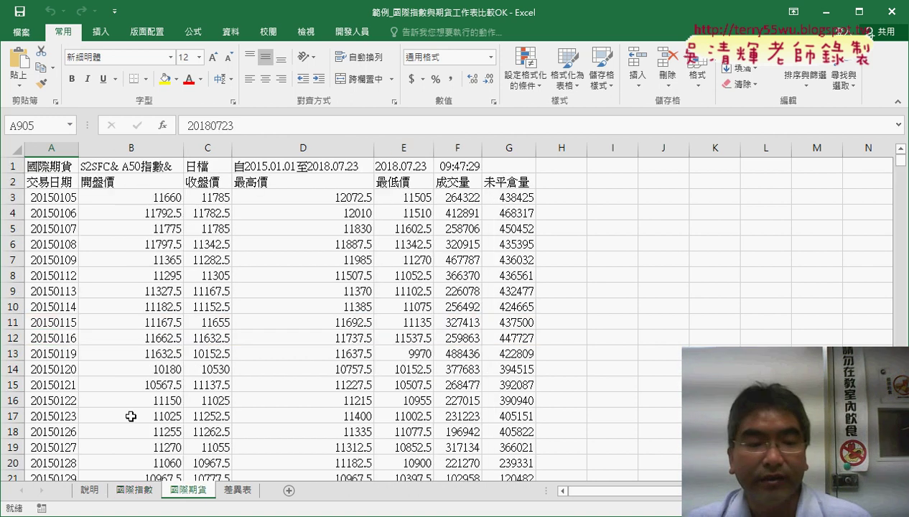
scroll(129, 410, "down", 8)
scroll(128, 409, "down", 3)
scroll(128, 409, "down", 7)
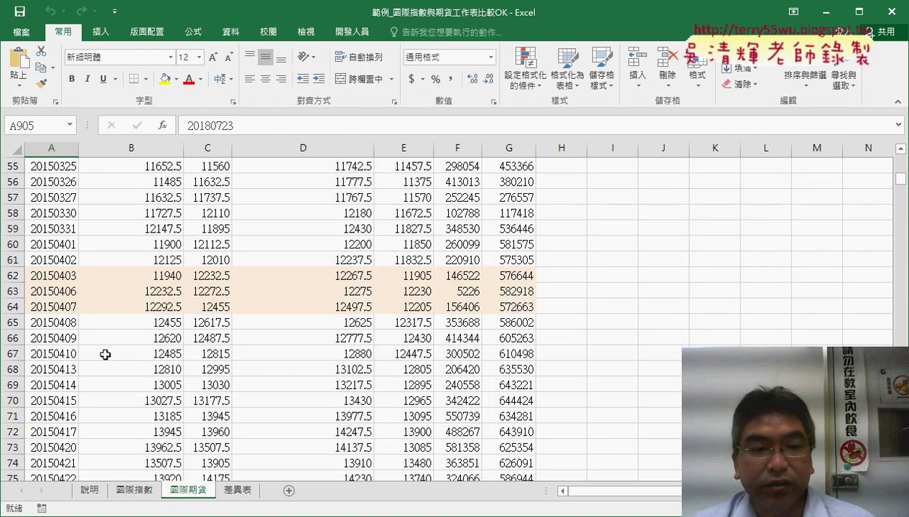
left_click(79, 295)
left_click(140, 492)
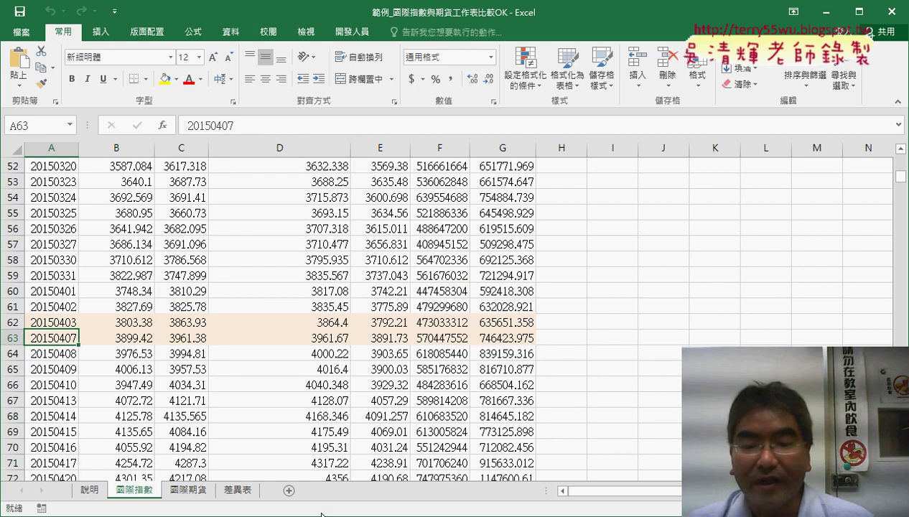
left_click(385, 514)
left_click(385, 506)
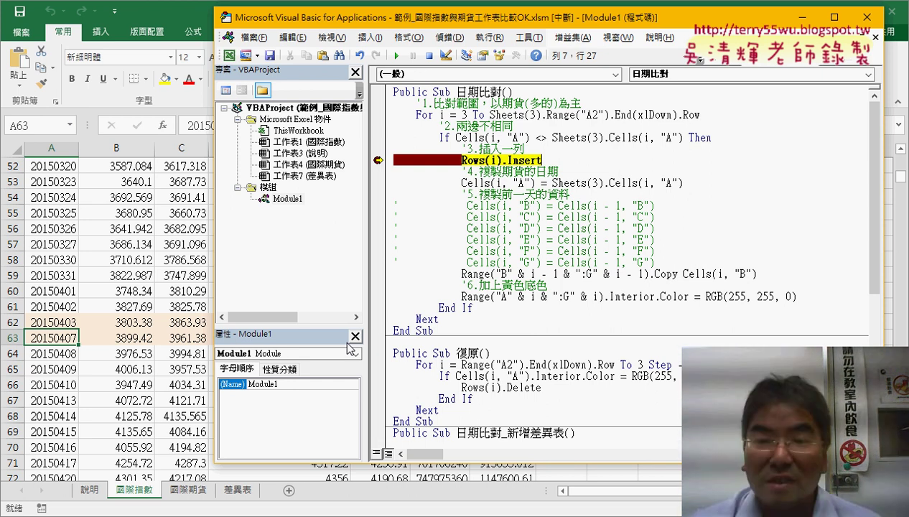
Step over Rows(i).Insert, demonstrate moving the execution point, then step to write 20150406 into row 63.
key("F8")
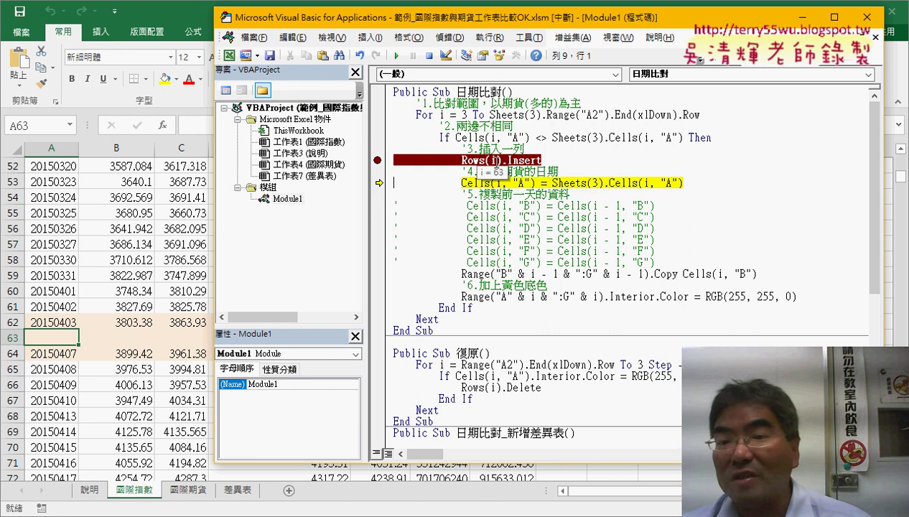
double_click(491, 161)
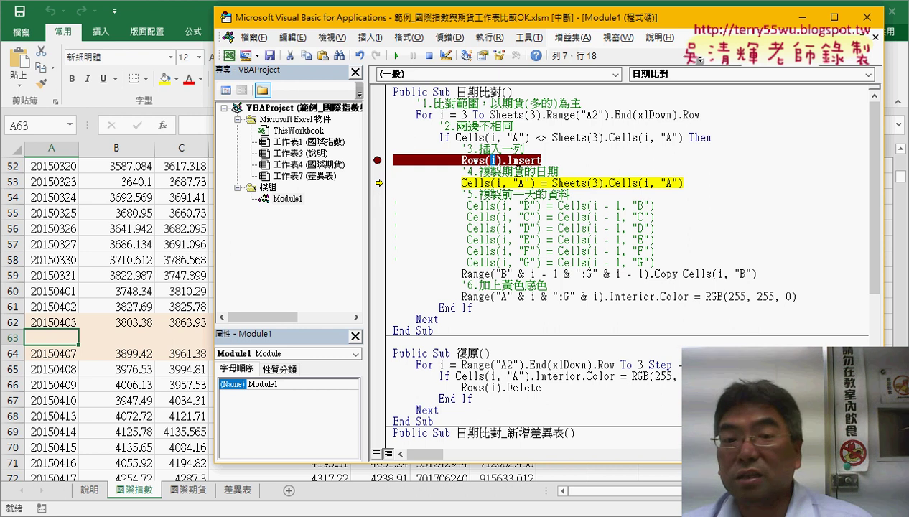
left_click_drag(379, 183, 379, 160)
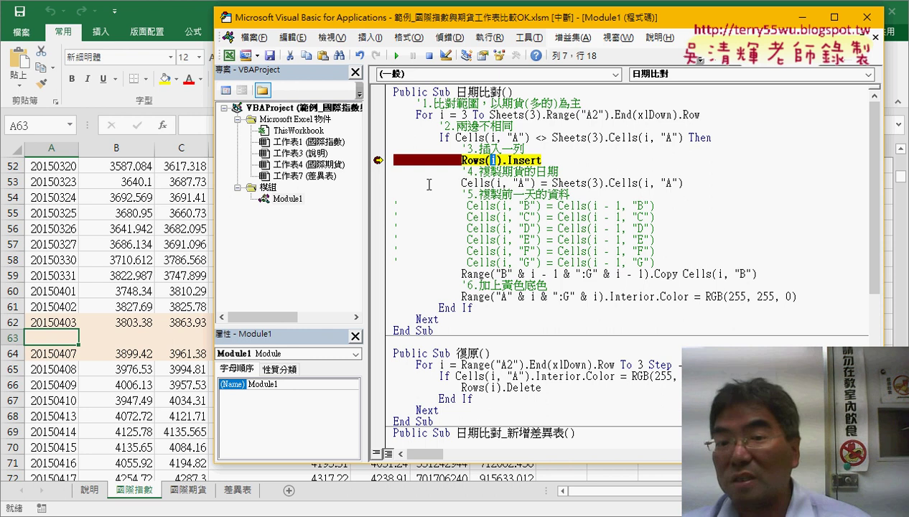
left_click_drag(378, 160, 379, 182)
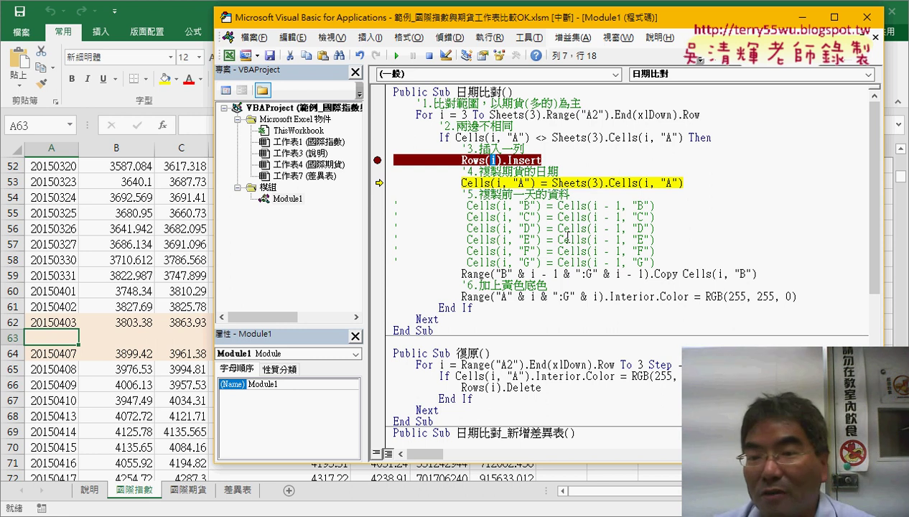
left_click_drag(552, 183, 684, 185)
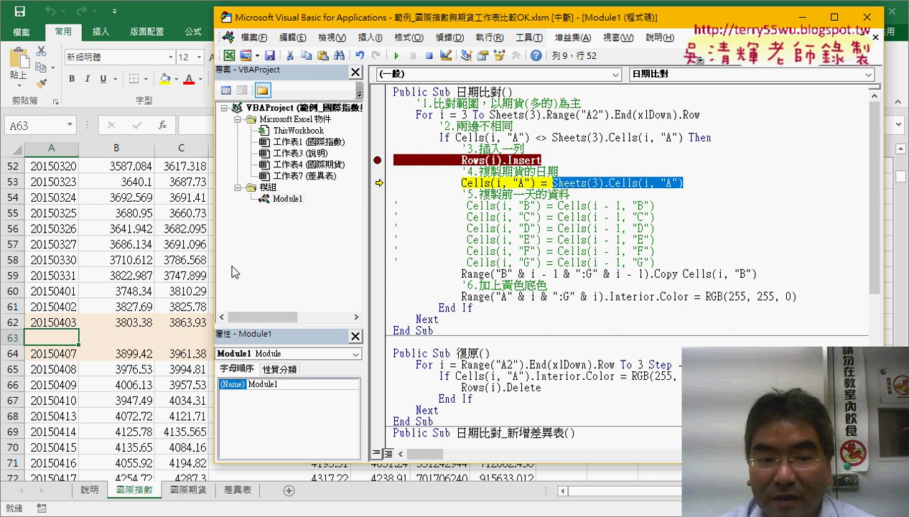
key("F8")
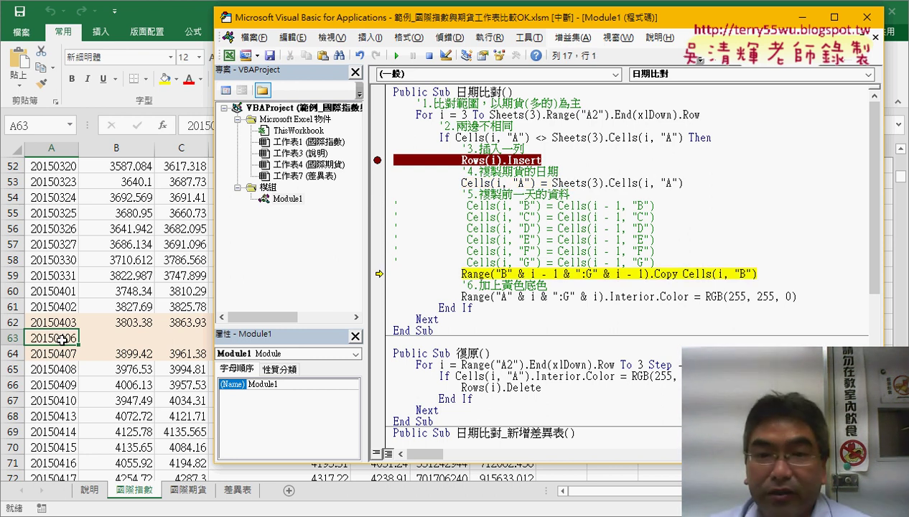
Shift the VBA editor aside to show sheet columns, then recentre the code window.
left_click_drag(397, 21, 720, 25)
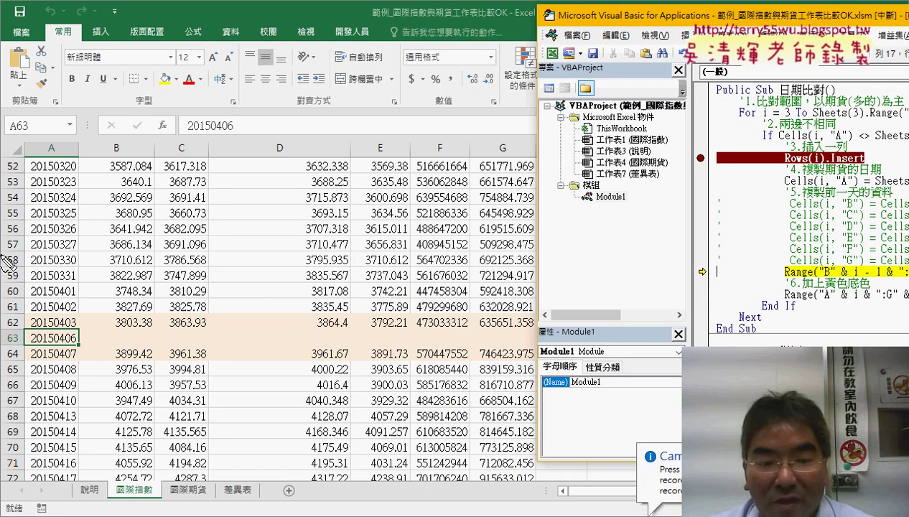
mouse_move(89, 329)
left_mouse_down()
mouse_move(97, 314)
mouse_move(151, 338)
left_mouse_up()
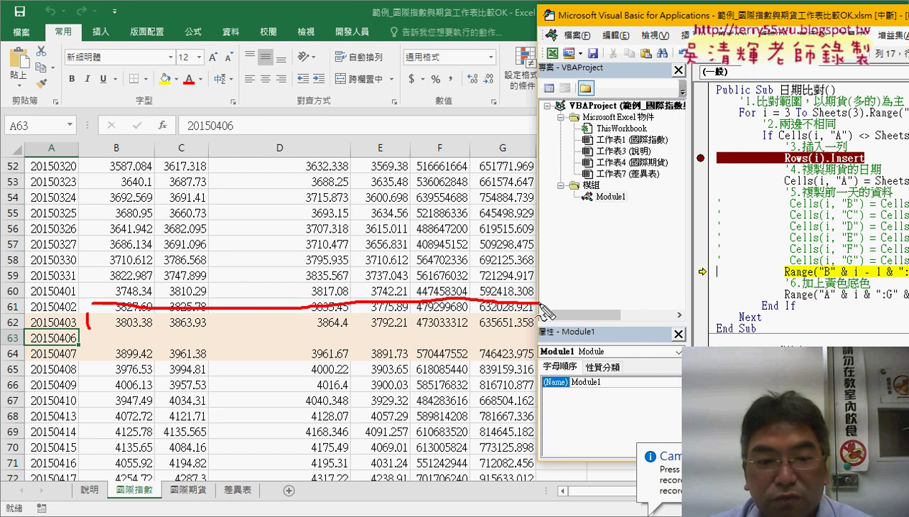
left_click_drag(86, 314, 87, 347)
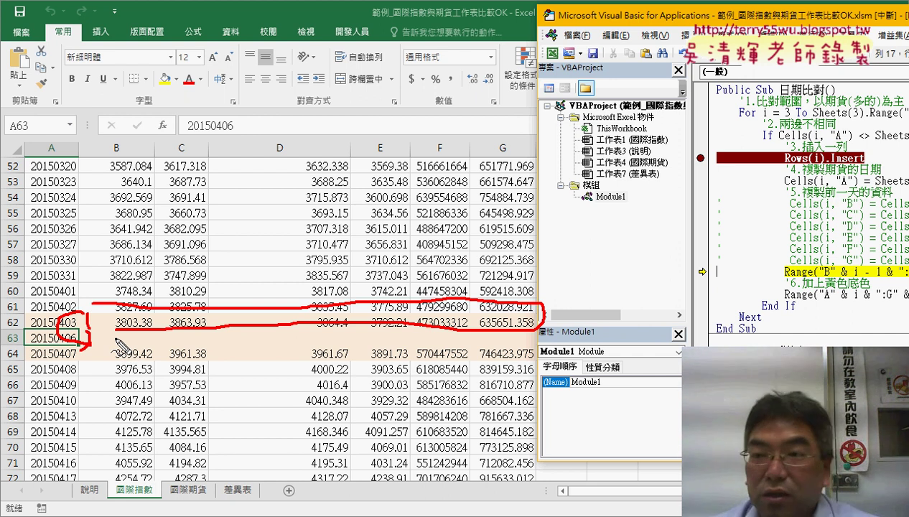
key("Escape")
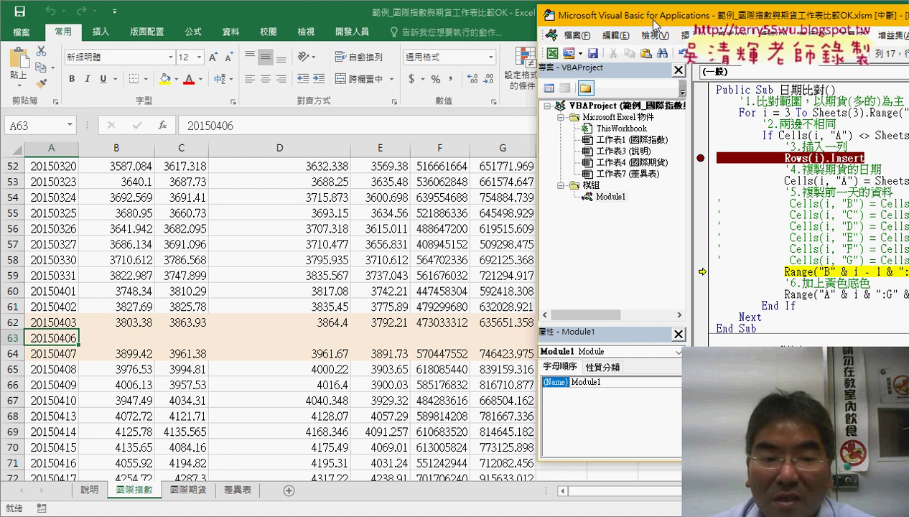
left_click_drag(649, 20, 280, 33)
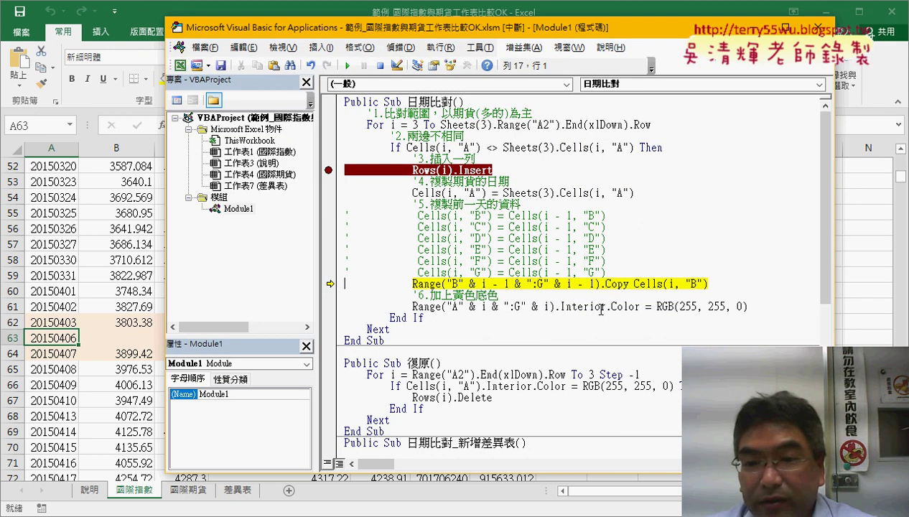
Highlight the Cells(i - 1, "B") expressions in the code, then move the editor right to show columns A–C.
left_click_drag(543, 215, 571, 215)
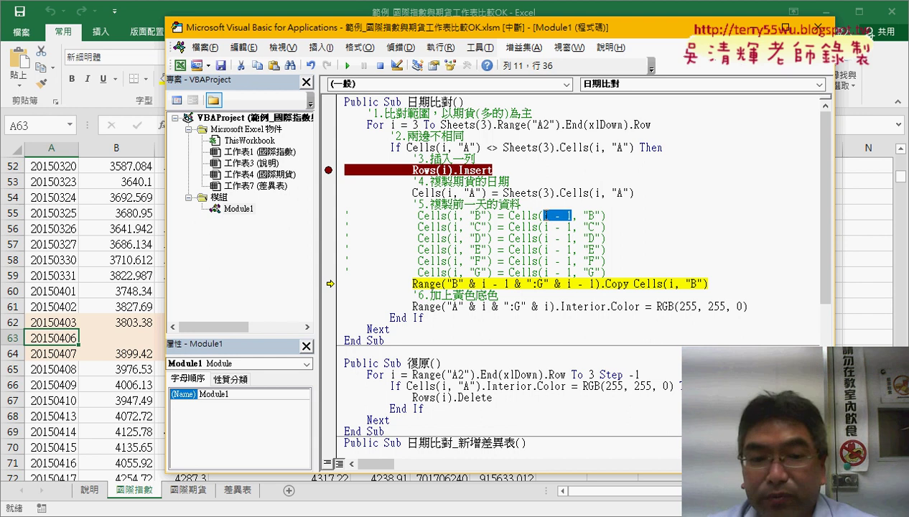
left_click(589, 216)
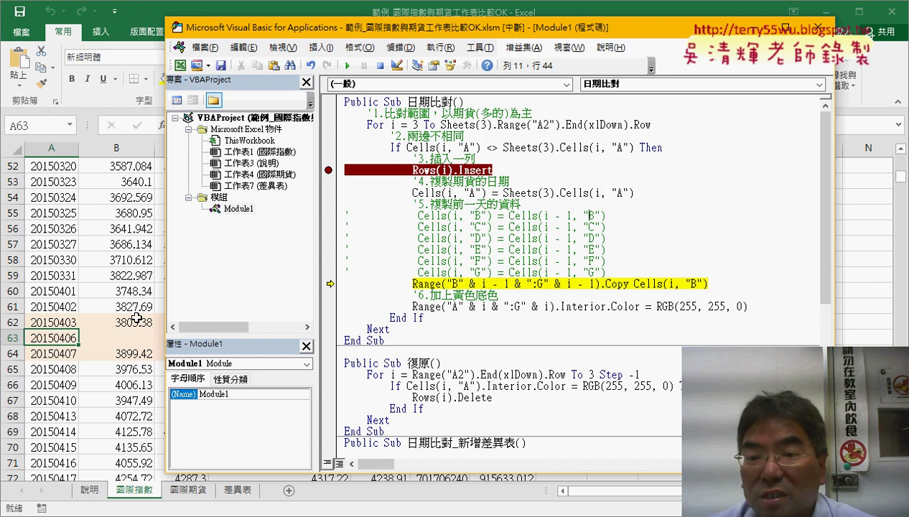
mouse_move(605, 215)
left_mouse_down()
mouse_move(498, 217)
mouse_move(520, 216)
mouse_move(508, 216)
left_mouse_up()
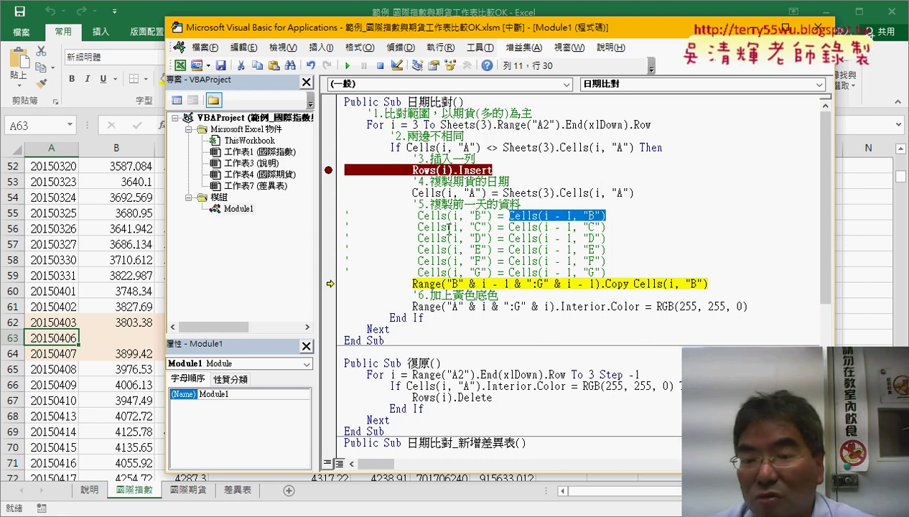
left_click(478, 272)
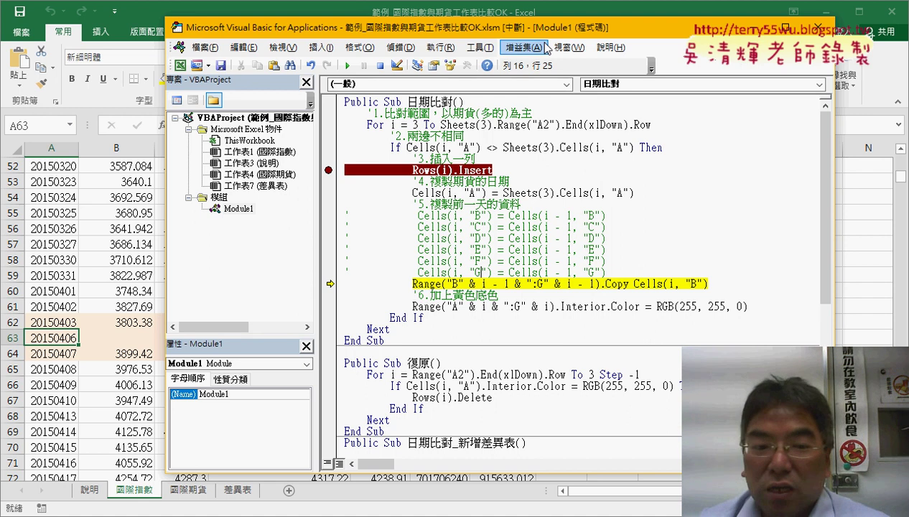
left_click_drag(538, 27, 673, 27)
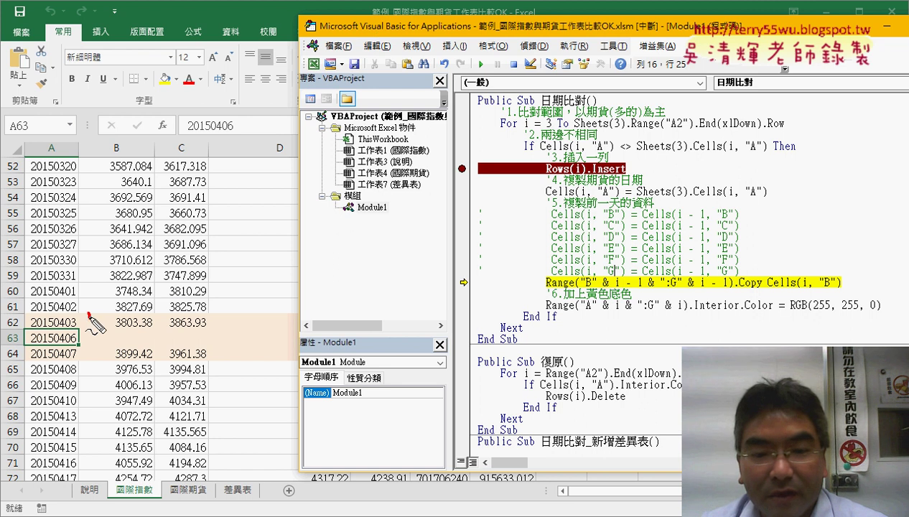
left_click_drag(87, 314, 89, 331)
mouse_move(95, 304)
left_mouse_down()
mouse_move(517, 316)
mouse_move(144, 332)
mouse_move(93, 337)
mouse_move(87, 347)
left_mouse_up()
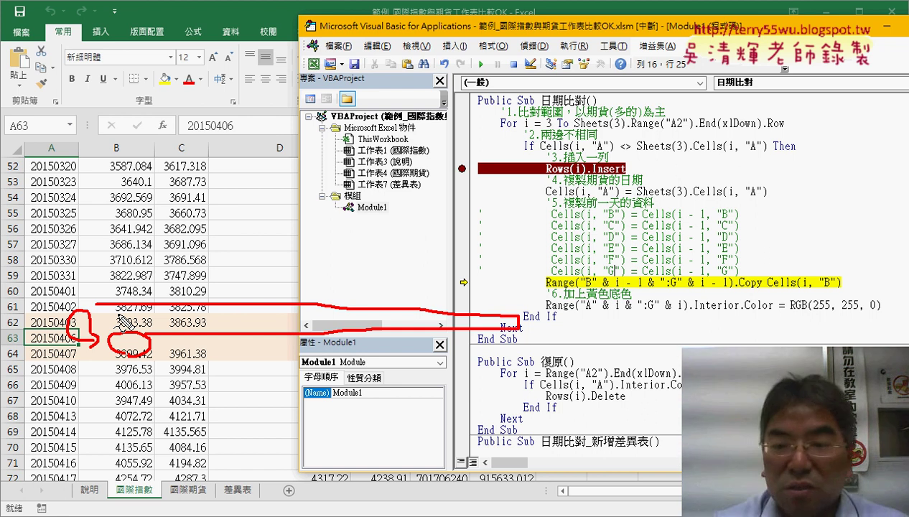
key("Escape")
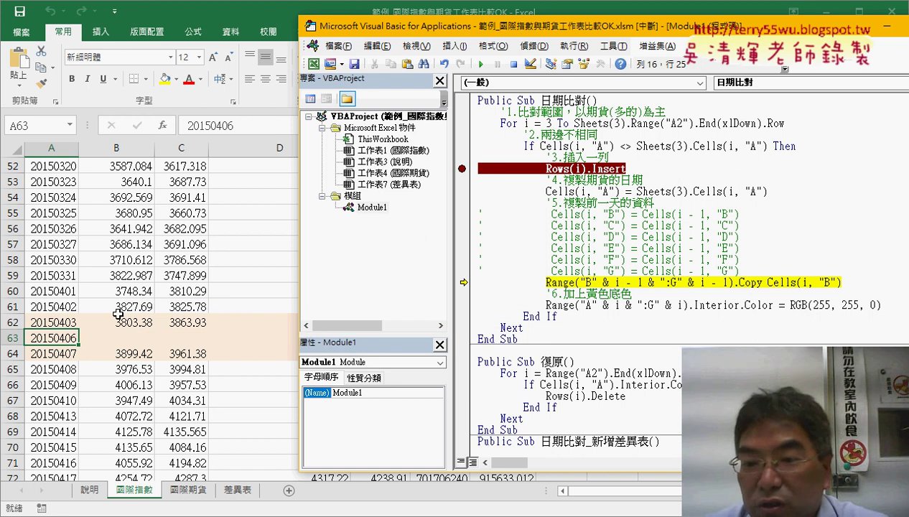
left_click_drag(593, 282, 716, 282)
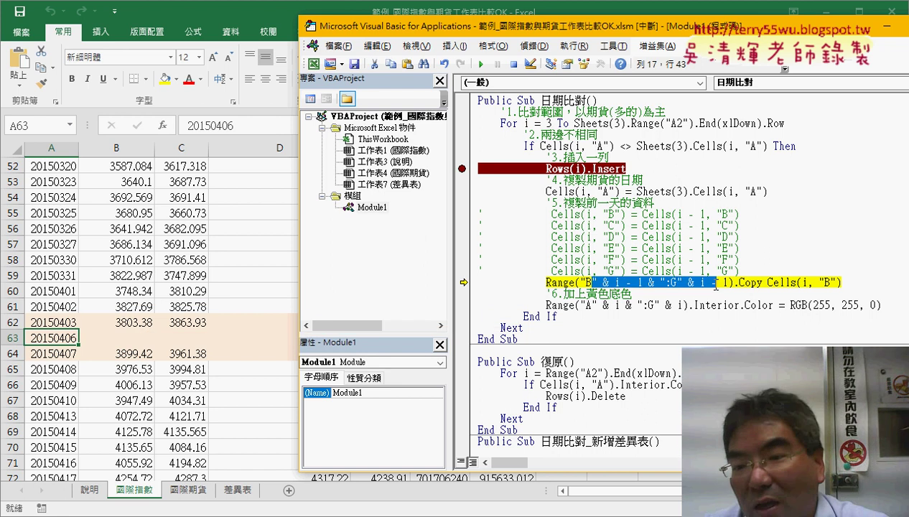
left_click_drag(602, 282, 629, 282)
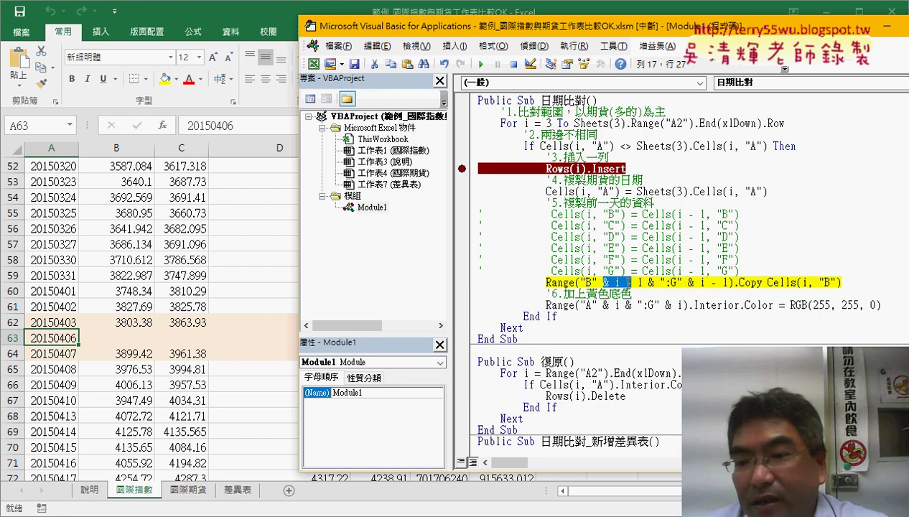
left_click(672, 282)
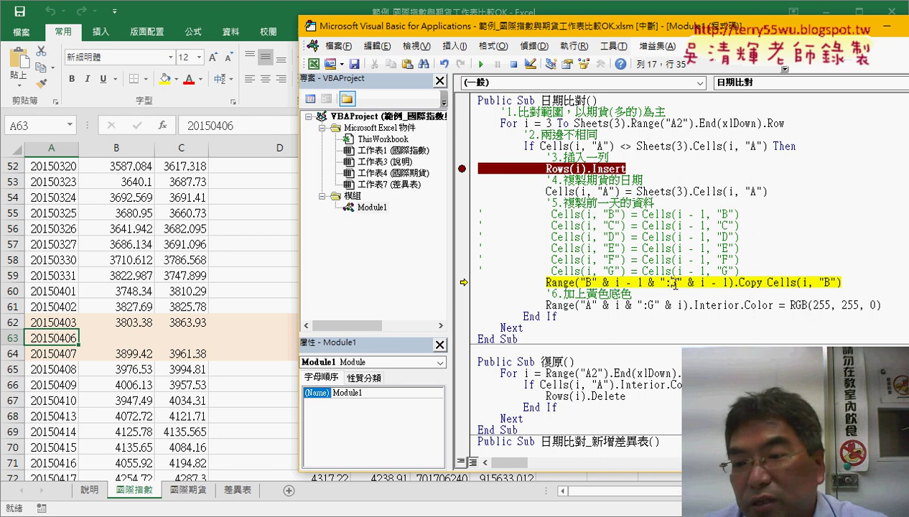
type("G")
left_click_drag(726, 282, 687, 282)
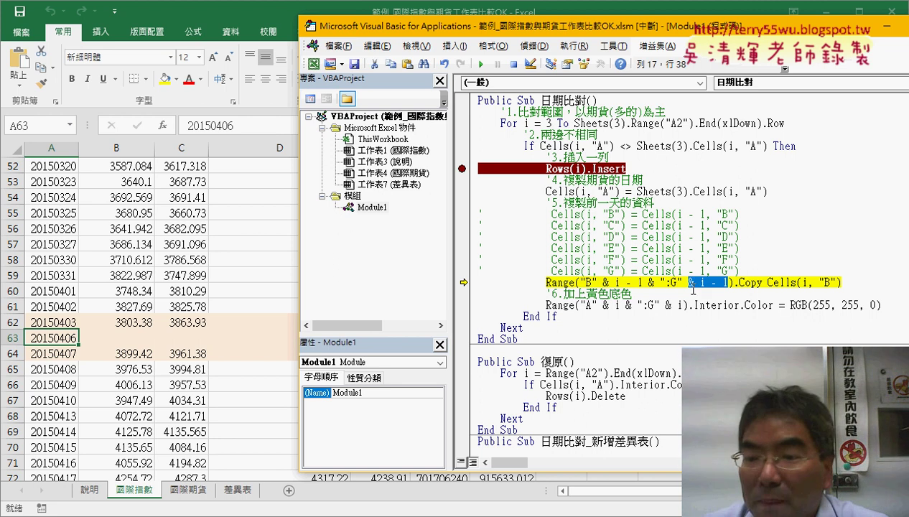
left_click_drag(593, 282, 726, 282)
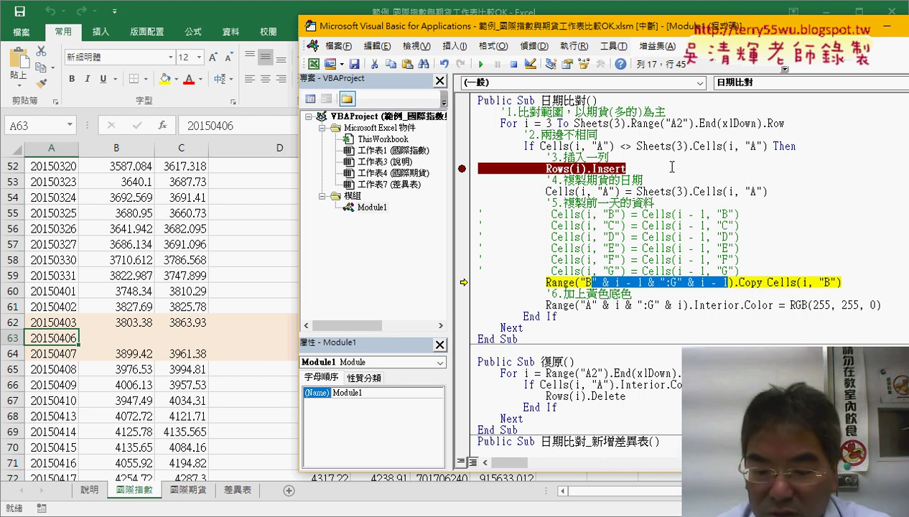
Correct the copy range's end column so the range ends at G62.
type("62\"")
type(":")
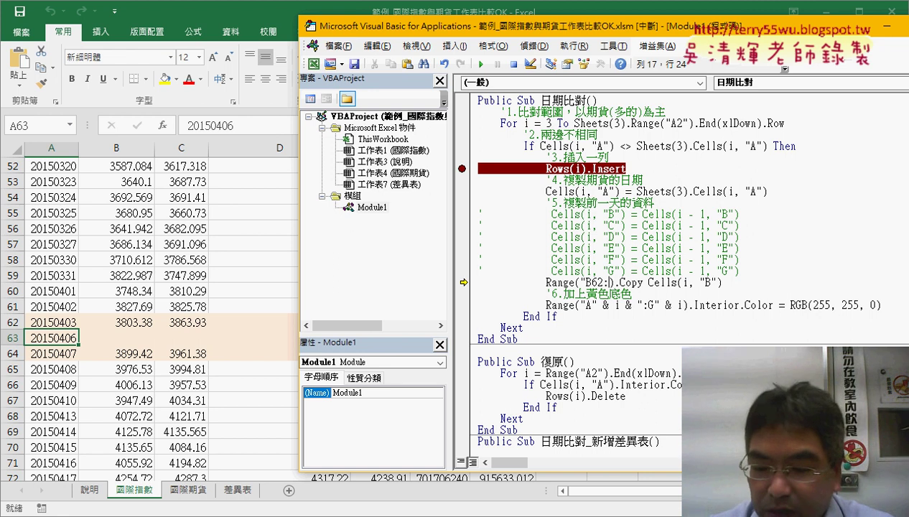
type("B")
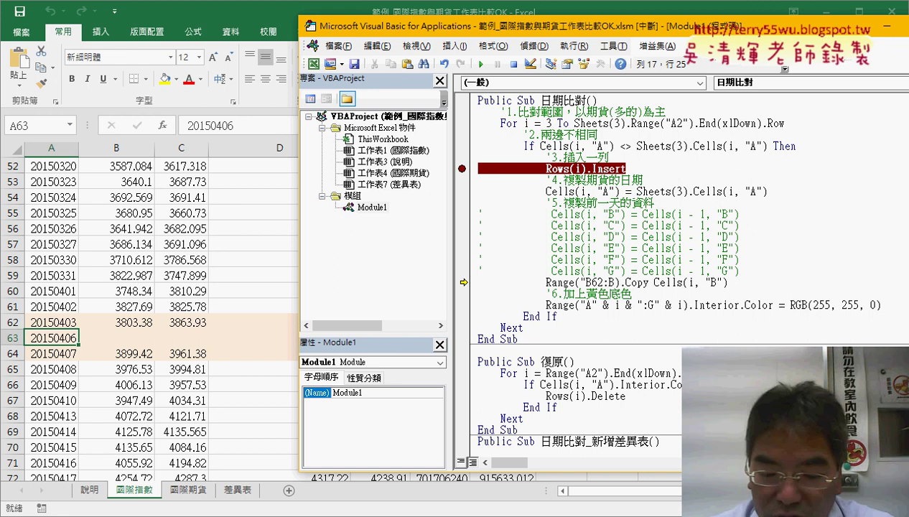
key("BackSpace")
type("G")
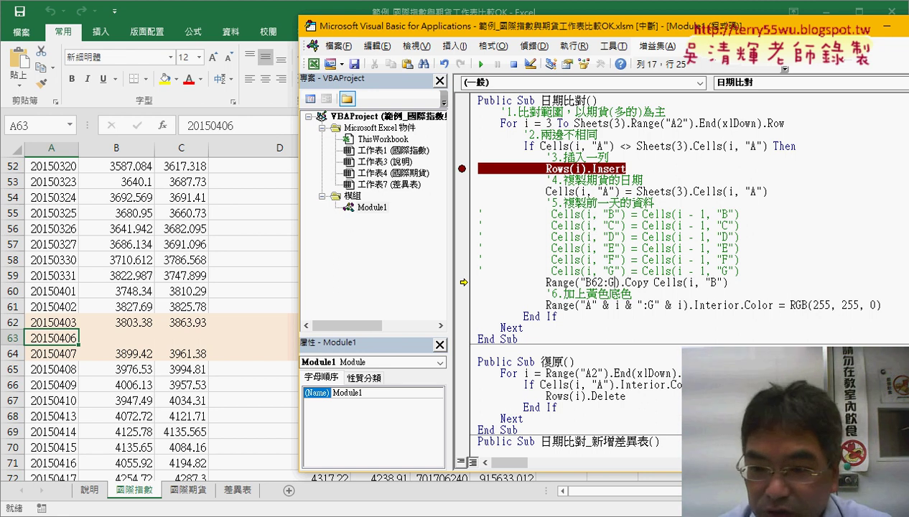
type("62")
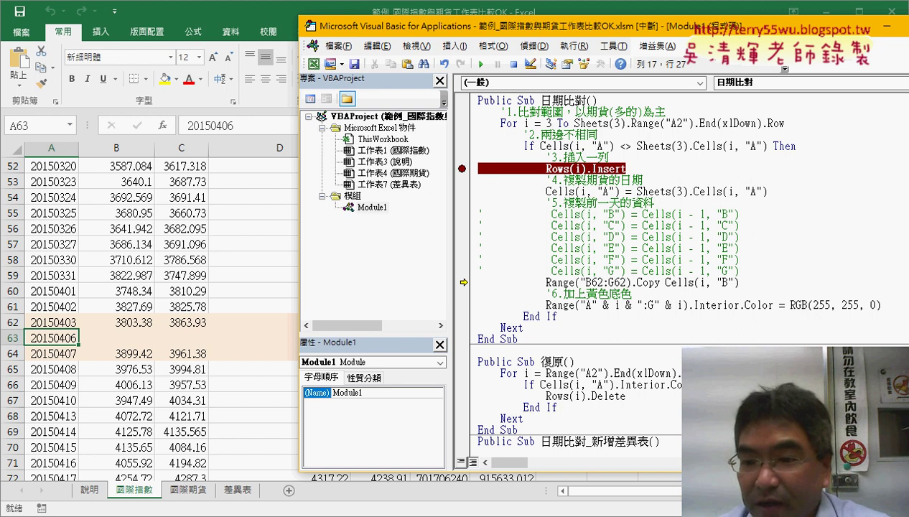
type("\"")
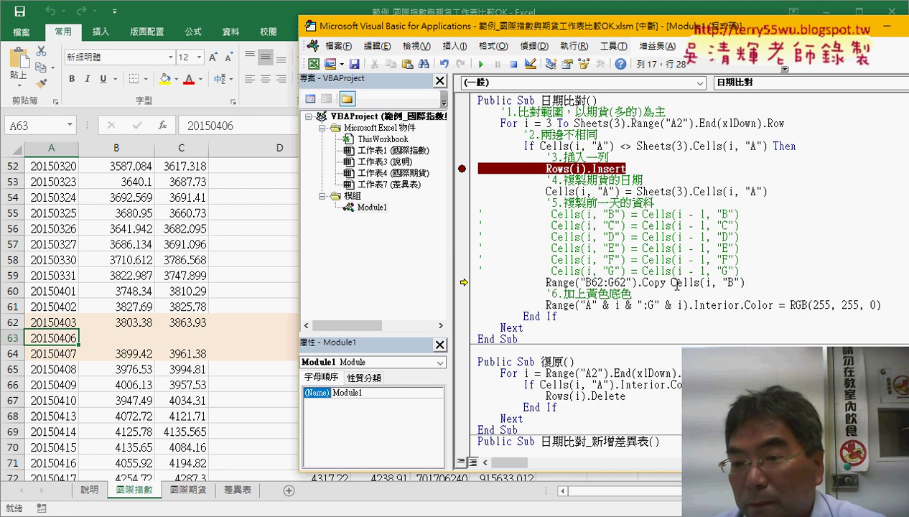
Replace the fixed row 62 in the range's B start cell with "B" & i - 1.
left_click_drag(671, 282, 744, 284)
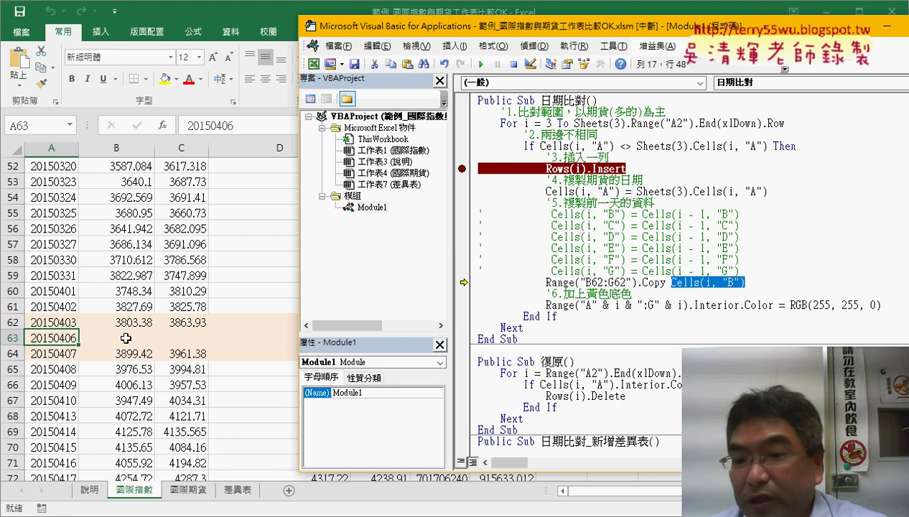
left_click_drag(636, 282, 546, 283)
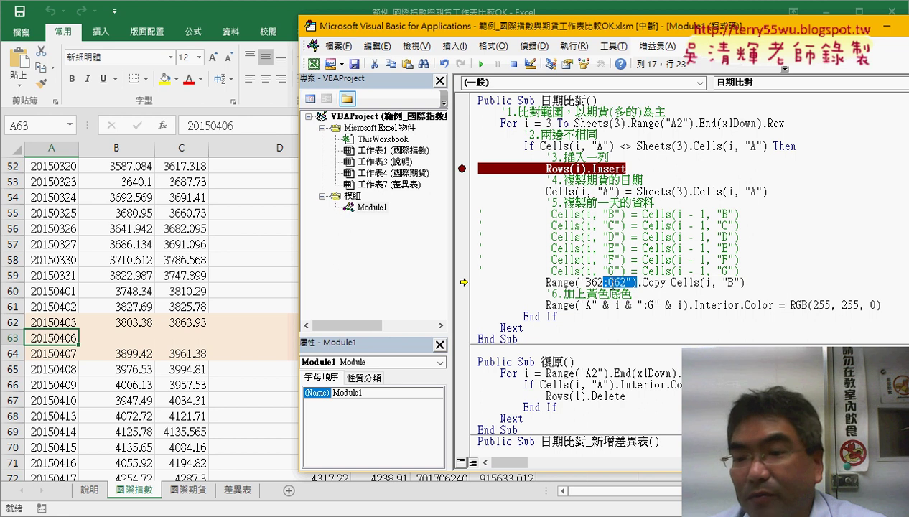
left_click(594, 283)
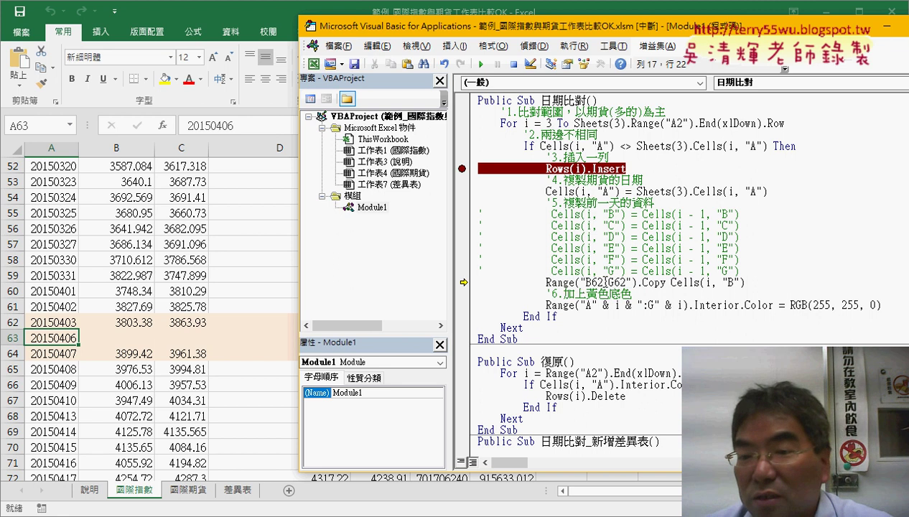
left_click_drag(603, 283, 593, 283)
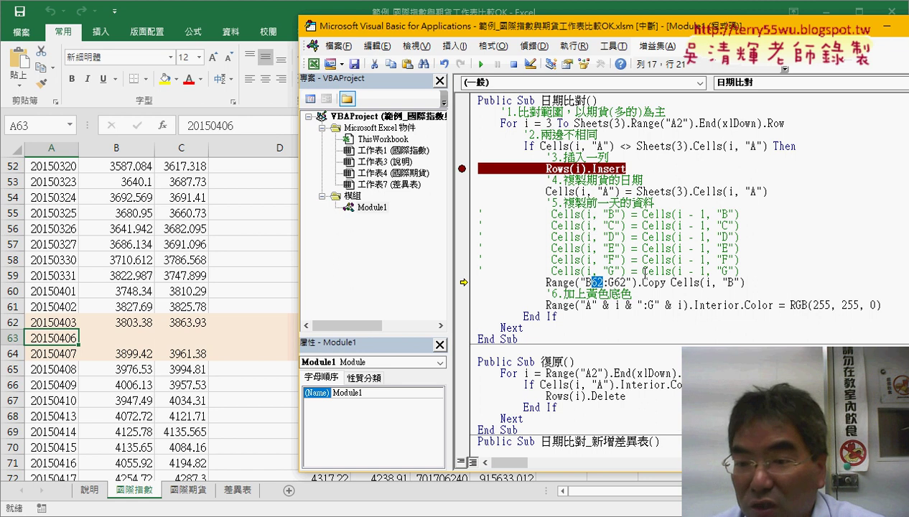
type("\"\"")
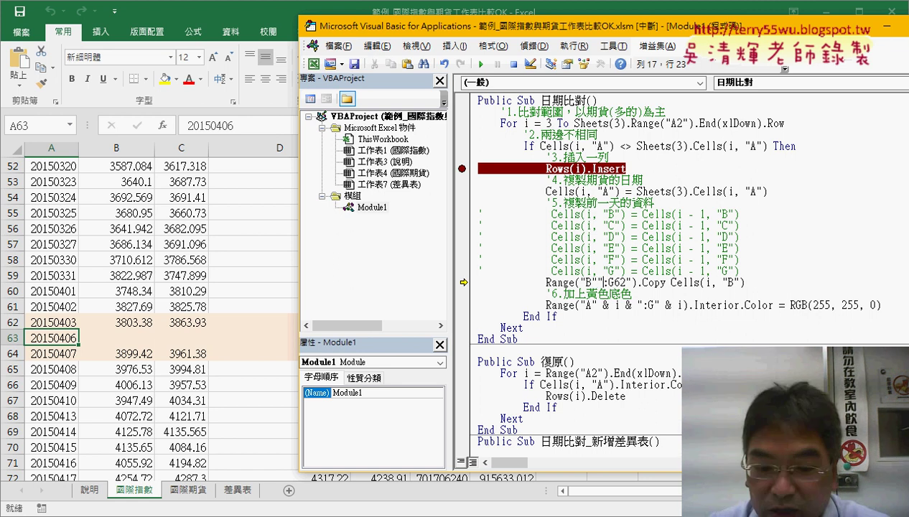
type("&&")
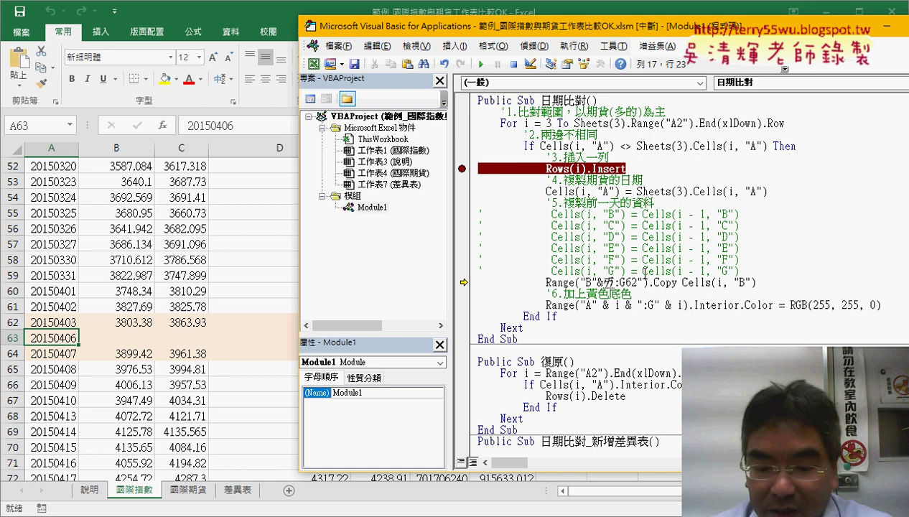
type("i")
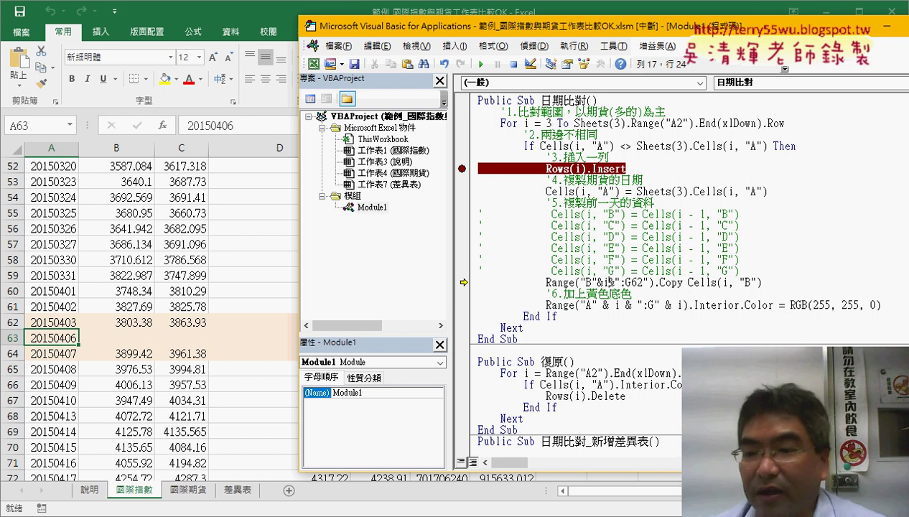
type("-1")
Replace the fixed row 62 at the range's G end with & i - 1, and confirm the line.
key("Left")
key("Left")
key("Left")
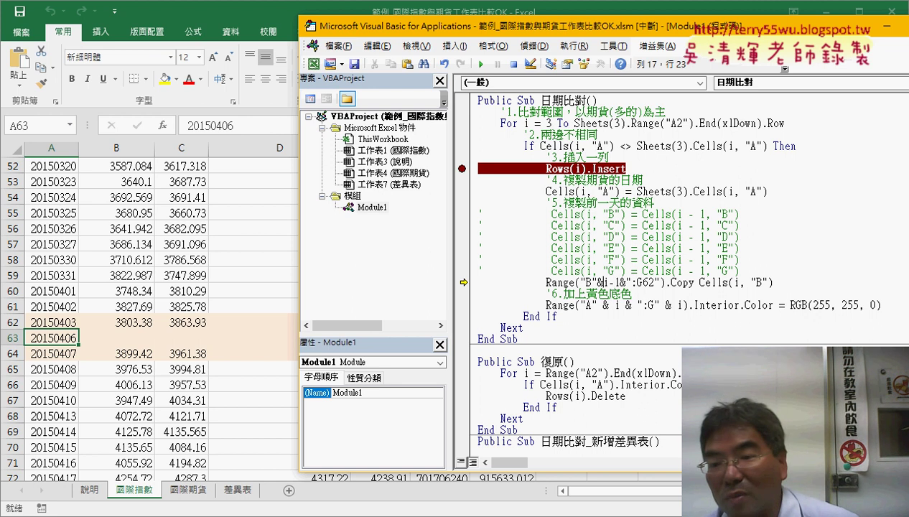
key("Right")
key("Right")
key("Right")
key("Right")
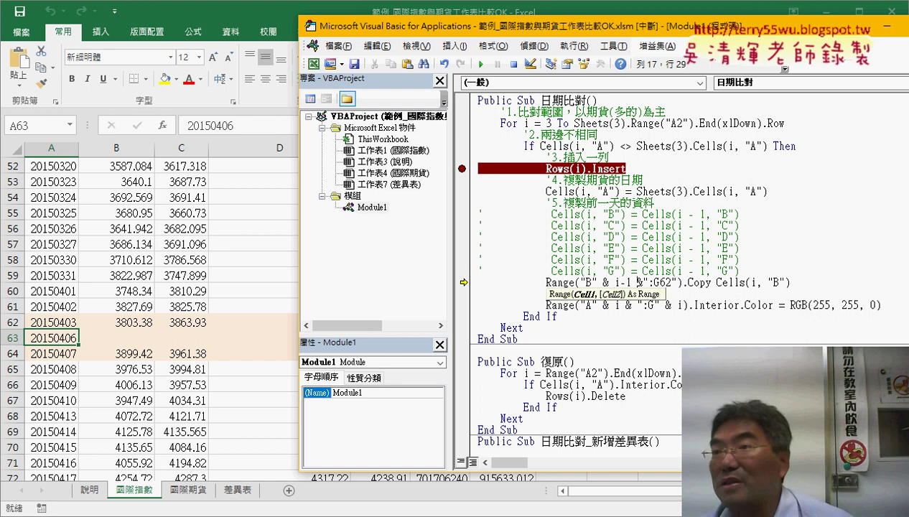
key("Right")
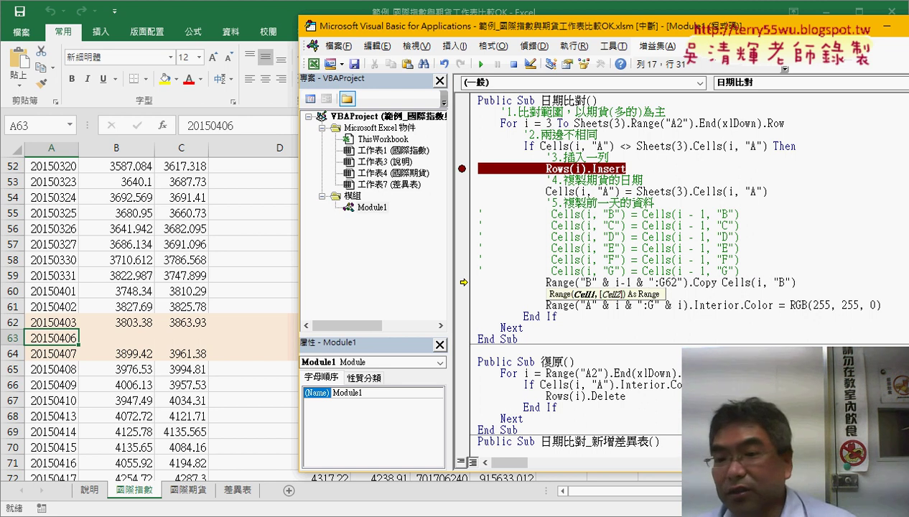
key("Right")
key("Right")
key("Right")
key("Delete")
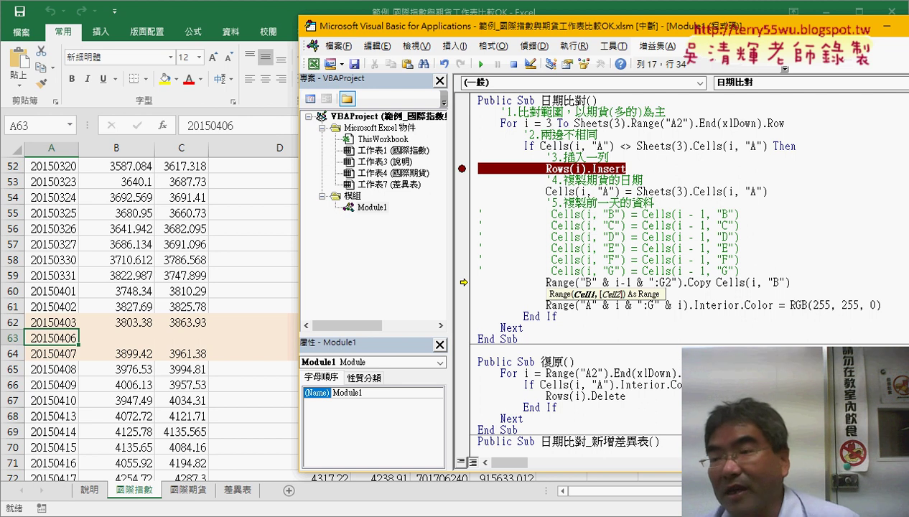
key("Delete")
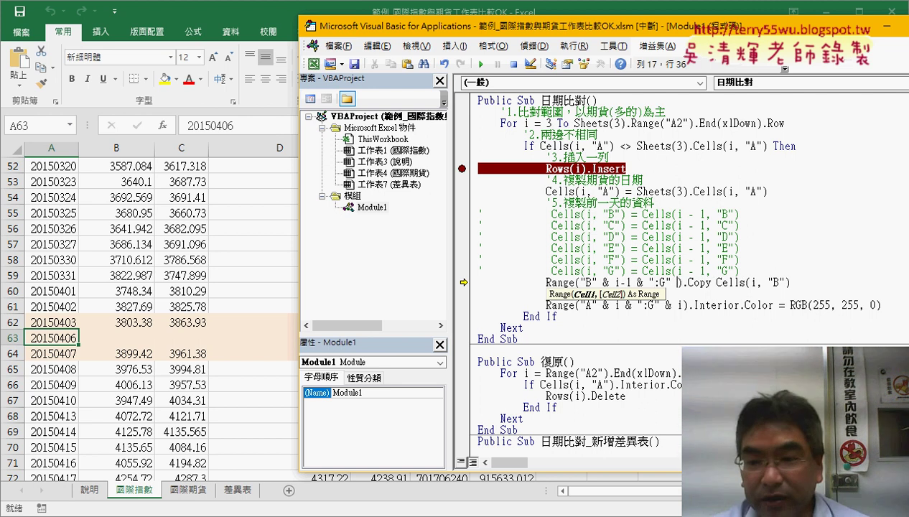
type("& i")
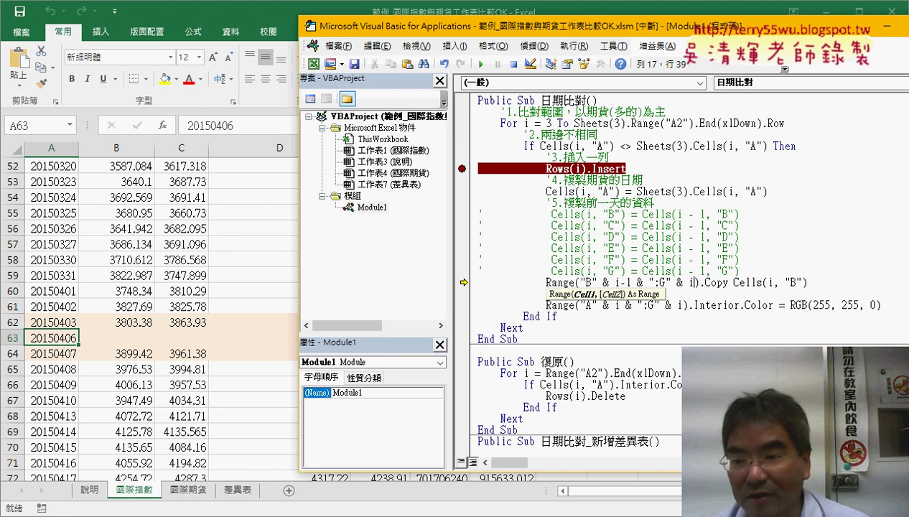
type("-1")
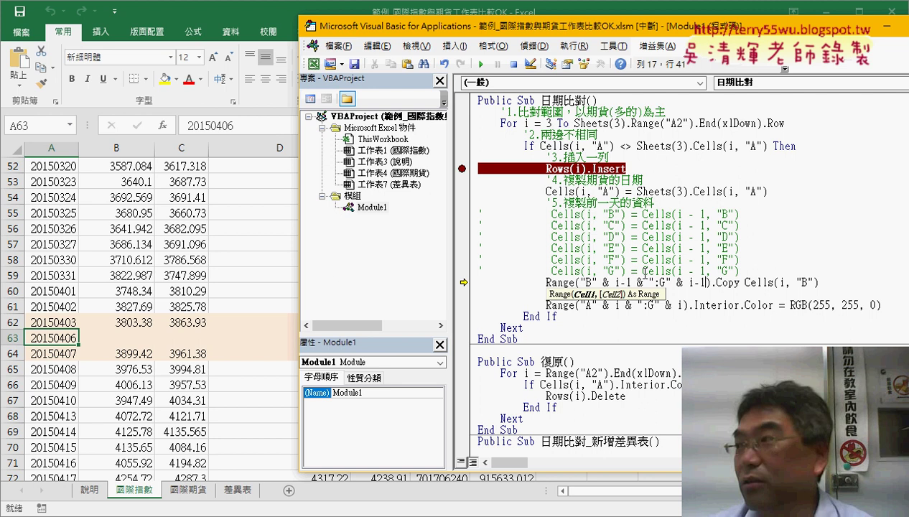
key("Down")
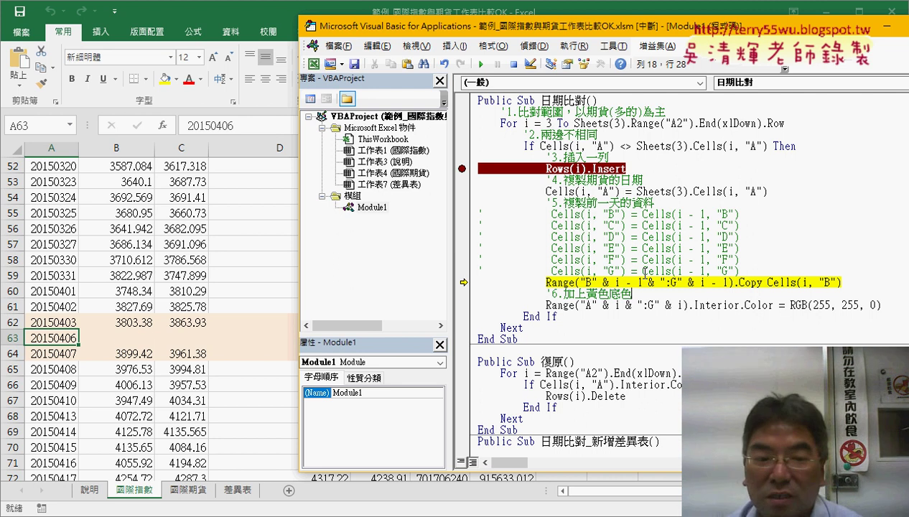
Step over the Copy line and check that row 63 now holds the prior day's prices (3803.38, 3863.93).
key("F8")
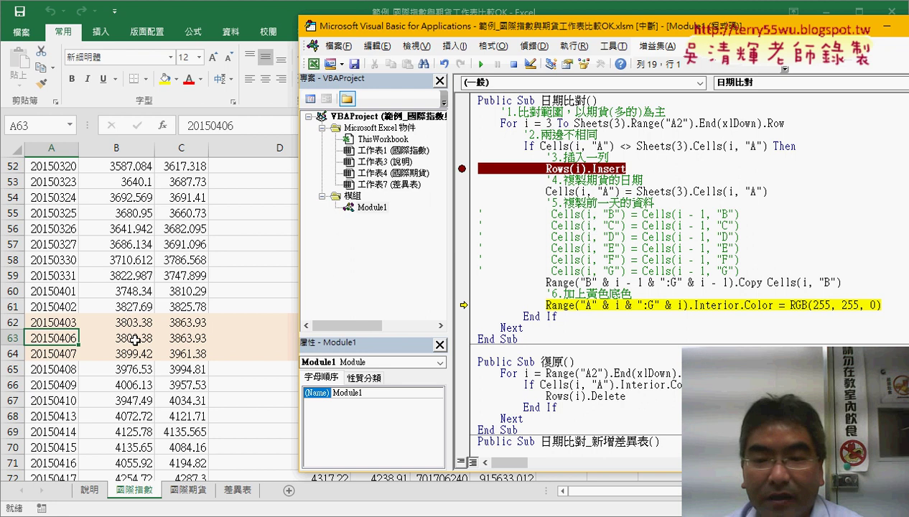
left_click_drag(128, 337, 494, 338)
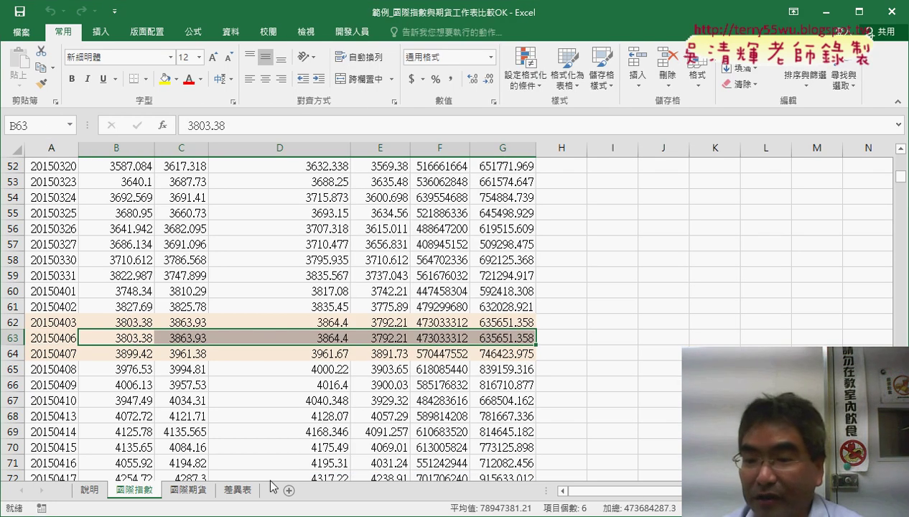
left_click(330, 515)
left_click(411, 499)
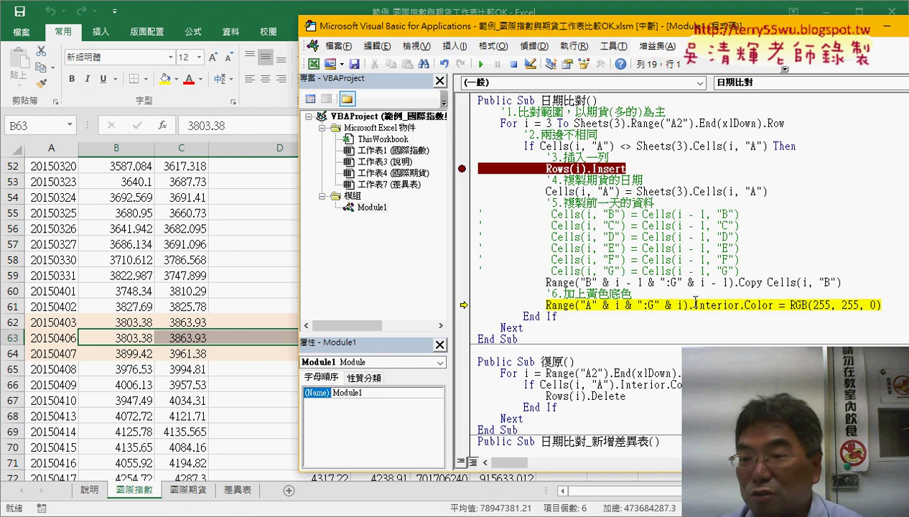
left_click_drag(760, 282, 546, 282)
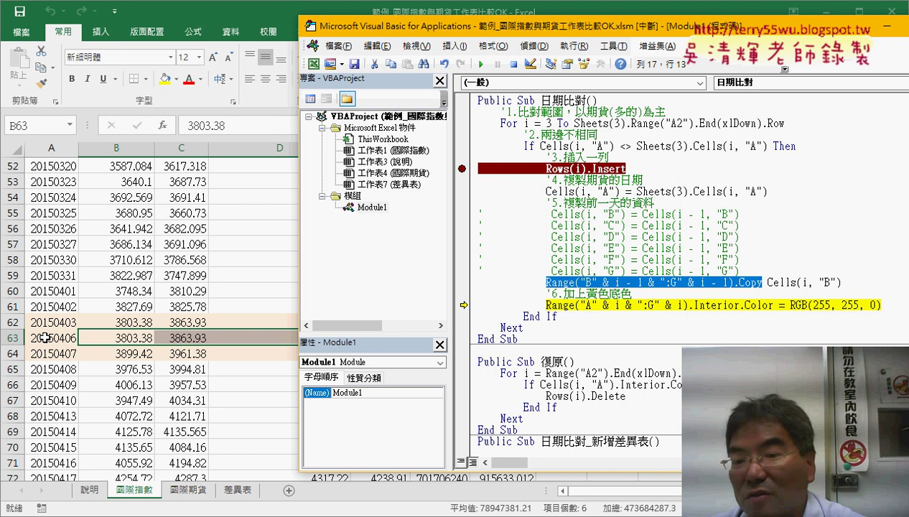
Check the value of i, then execute the RGB(255, 255, 0) colour line to shade row 63 yellow.
left_click(585, 305)
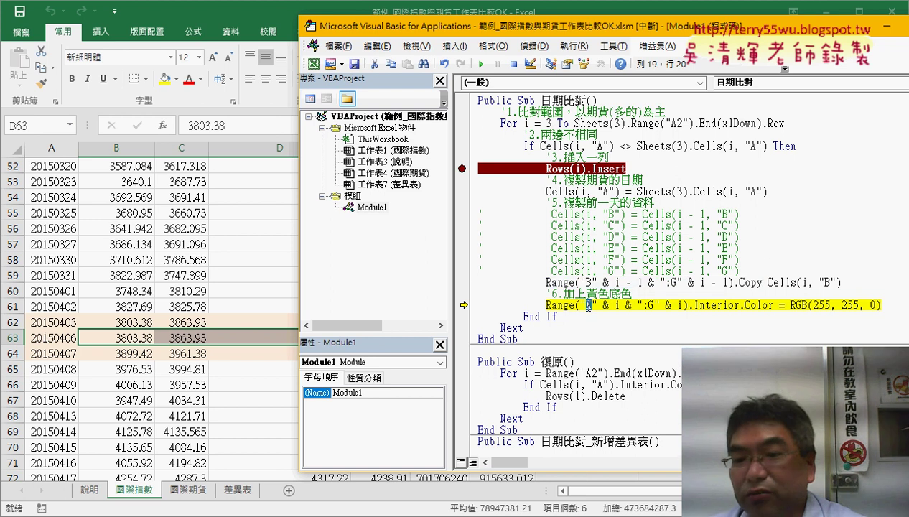
mouse_move(616, 306)
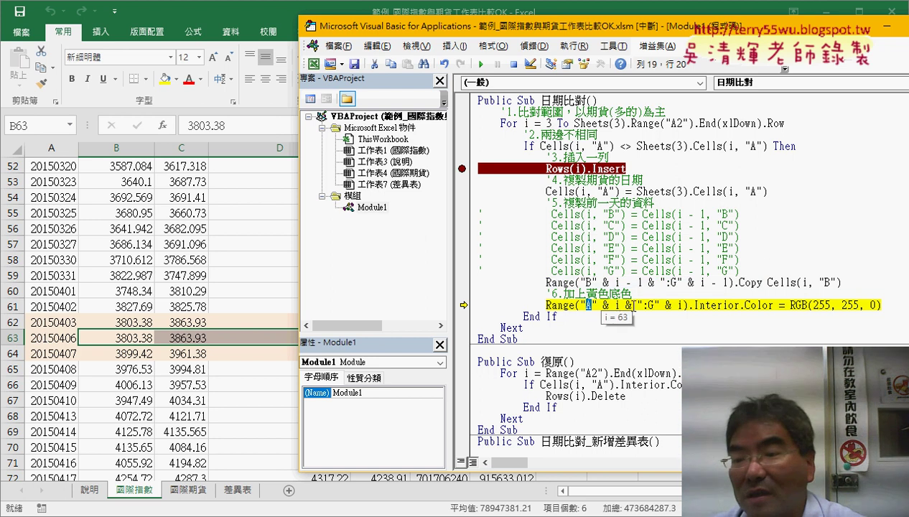
mouse_move(718, 306)
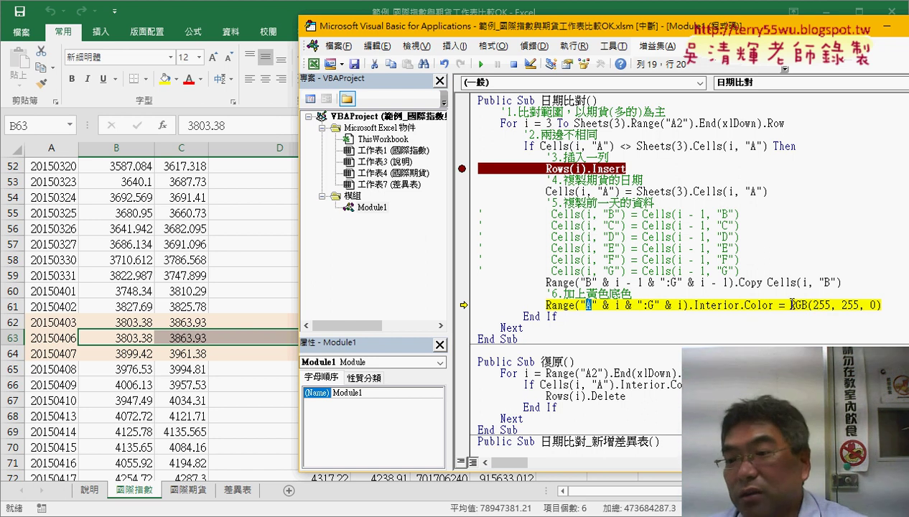
left_click_drag(791, 306, 880, 306)
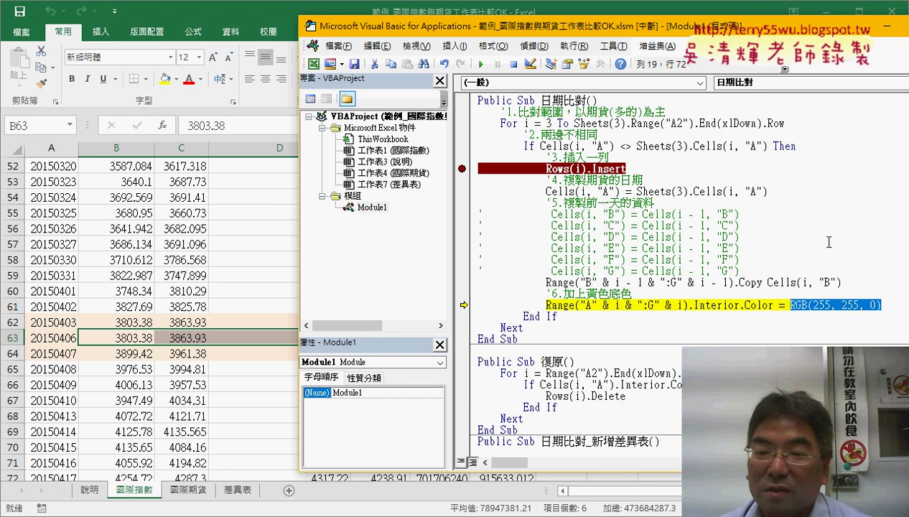
key("F8")
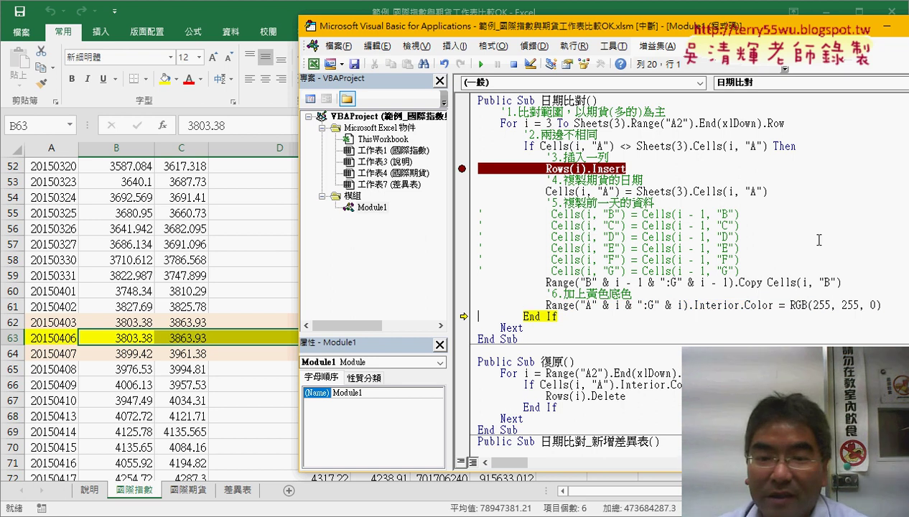
mouse_move(594, 28)
left_mouse_down()
mouse_move(573, 367)
mouse_move(502, 40)
left_mouse_up()
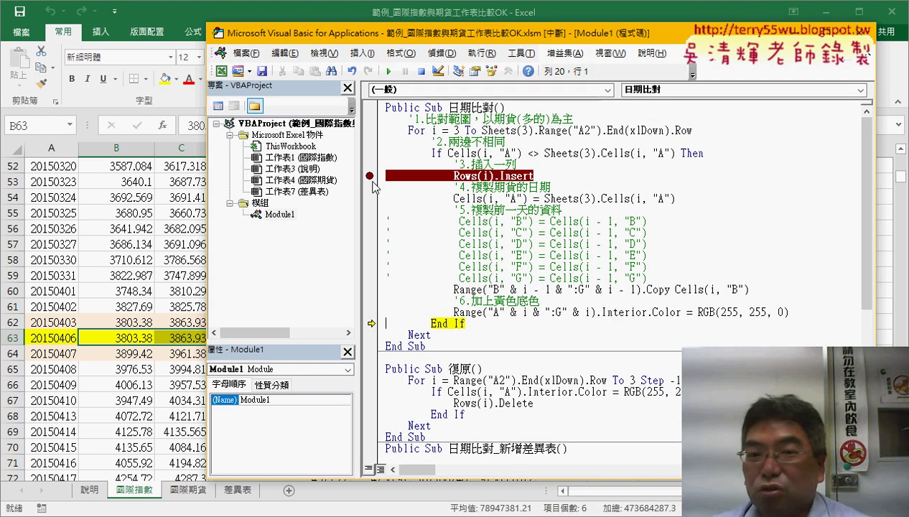
Clear the breakpoint beside Rows(i).Insert and continue the macro through all remaining rows.
left_click(371, 177)
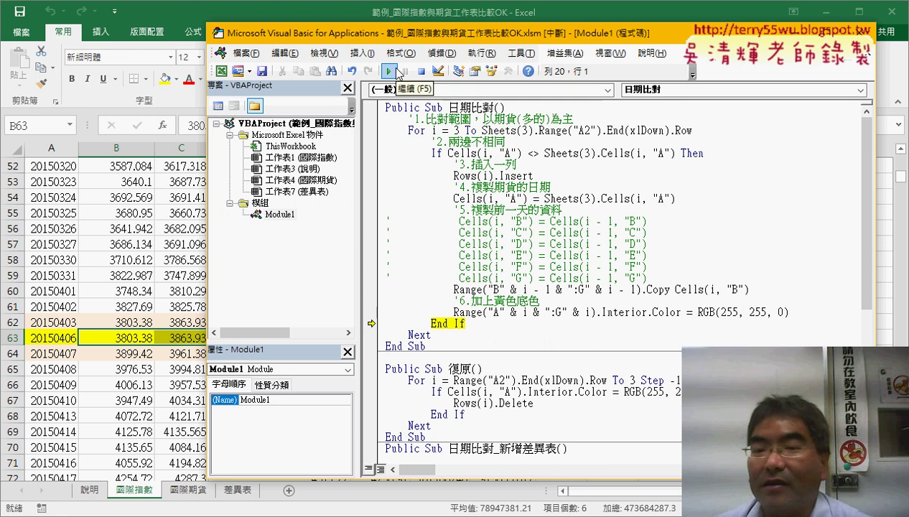
left_click(393, 70)
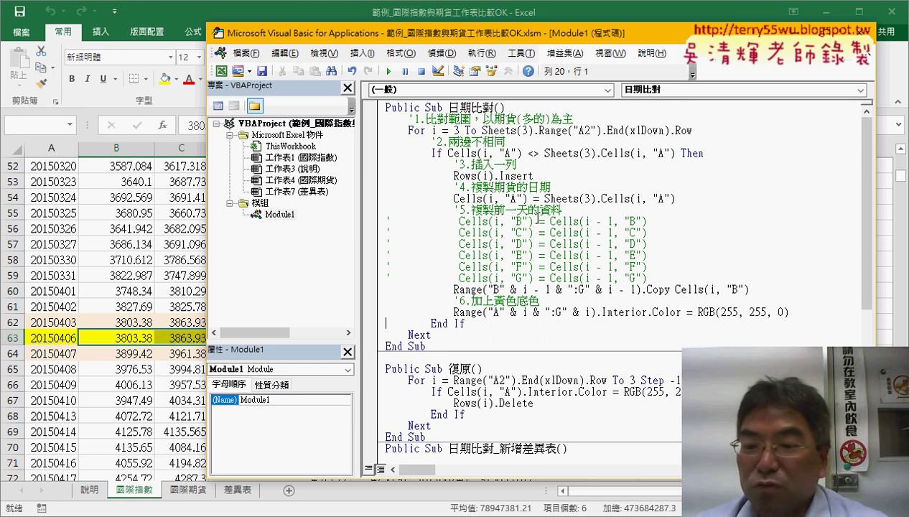
scroll(558, 273, "down", 2)
scroll(558, 274, "down", 1)
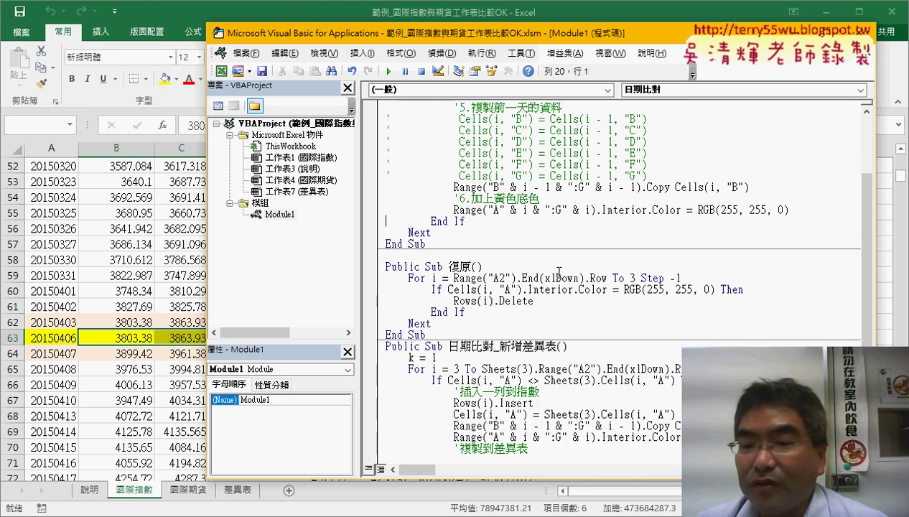
scroll(559, 274, "down", 1)
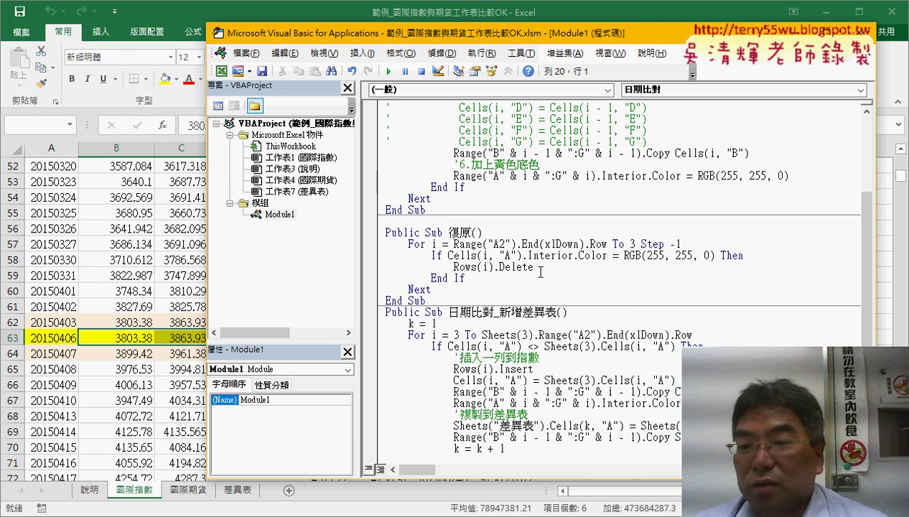
mouse_move(532, 267)
left_mouse_down()
mouse_move(454, 267)
mouse_move(420, 289)
mouse_move(372, 244)
left_mouse_up()
left_click(559, 267)
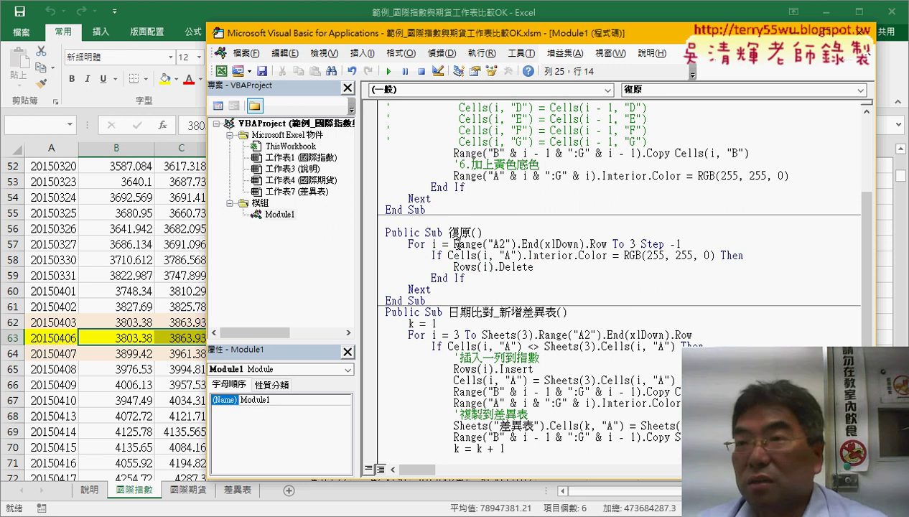
left_click_drag(457, 244, 641, 244)
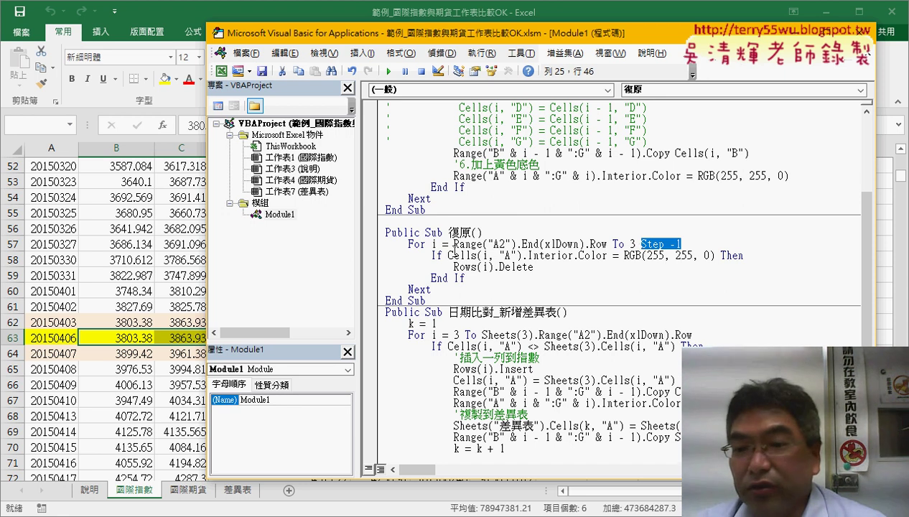
left_click_drag(448, 255, 717, 255)
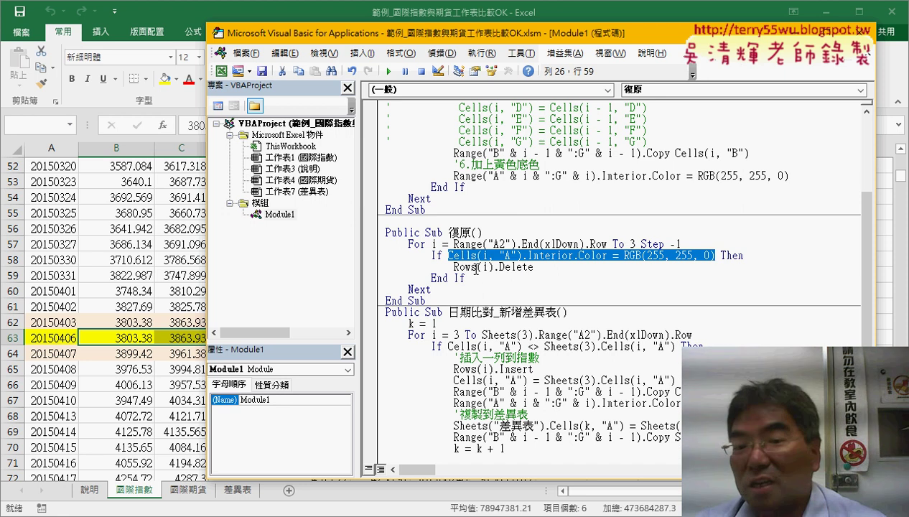
left_click_drag(534, 267, 453, 267)
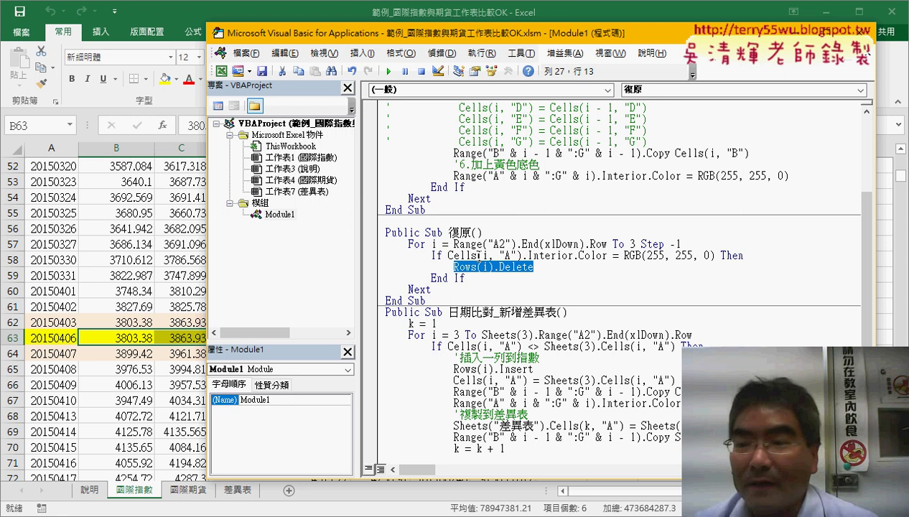
Run the 復原 restore macro on the 國際指數 sheet to delete the yellow rows.
left_click(130, 275)
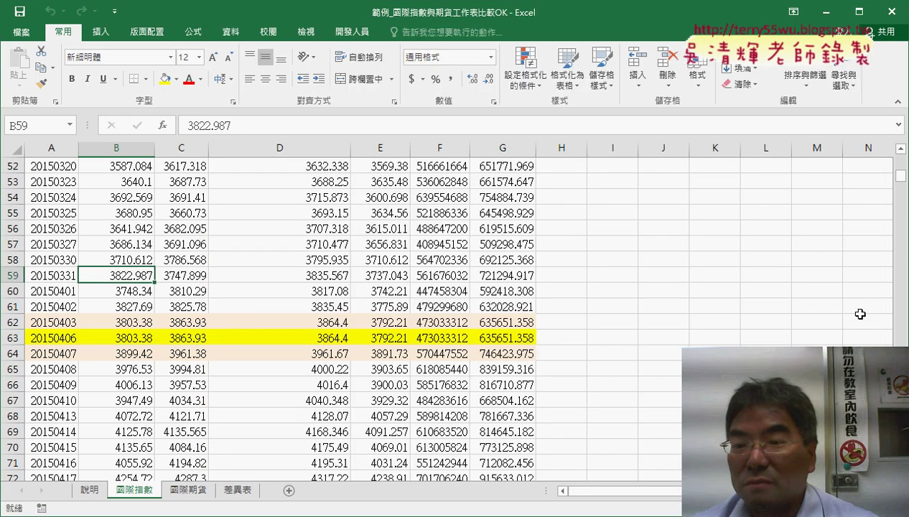
left_click_drag(899, 175, 897, 154)
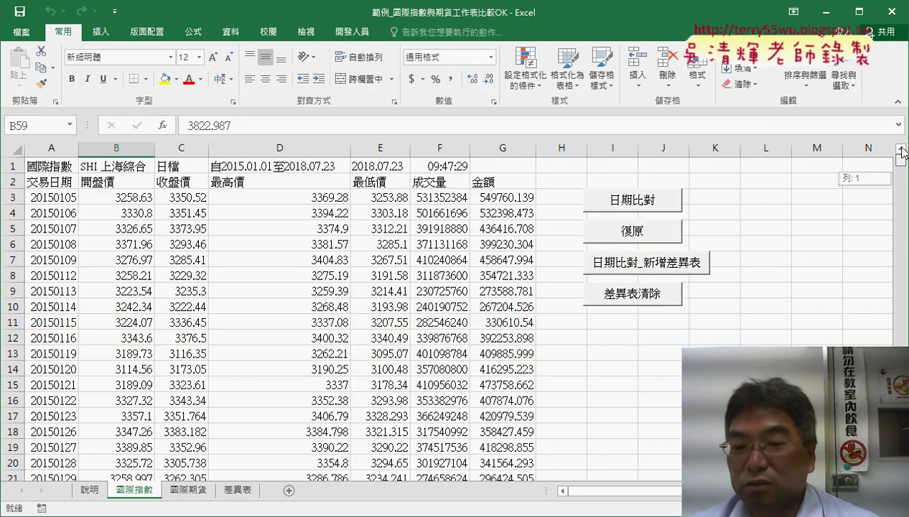
left_click(616, 229)
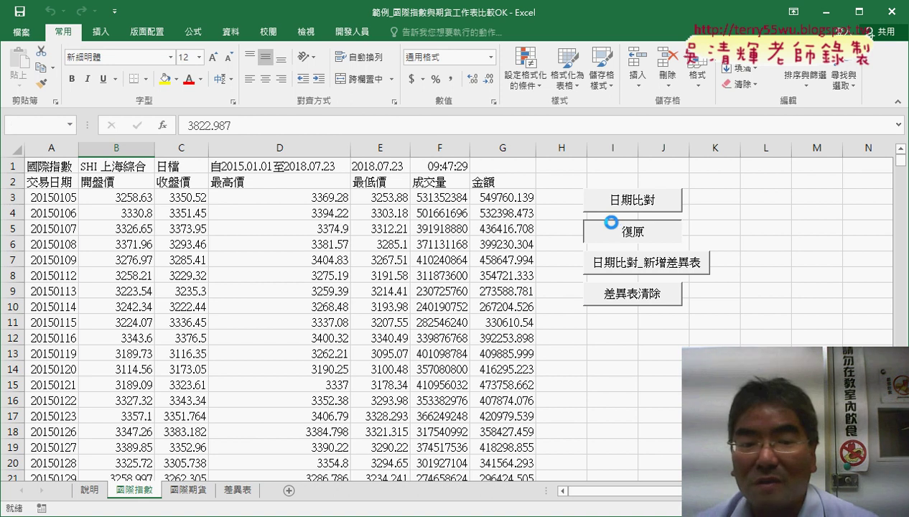
Jump to the last data row to confirm the data ends at row 869 with 20180723.
left_click_drag(903, 171, 902, 345)
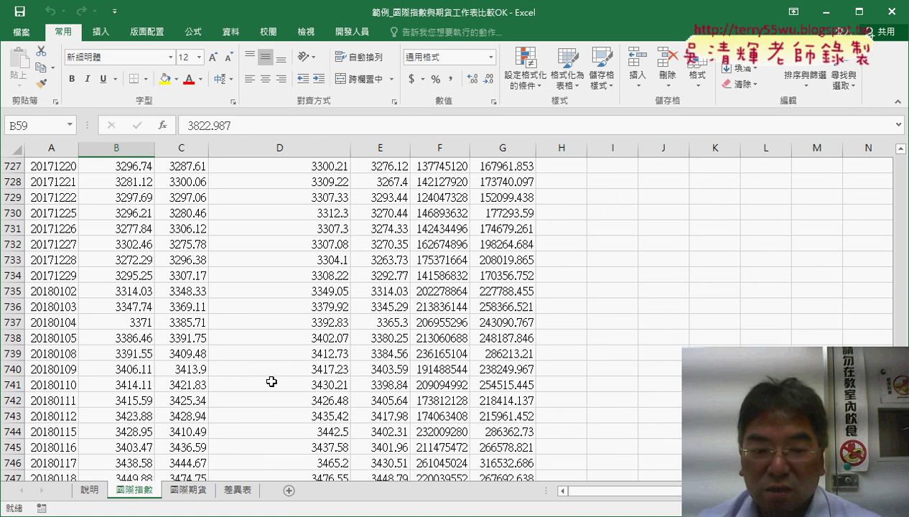
left_click(60, 351)
key("ctrl+Down")
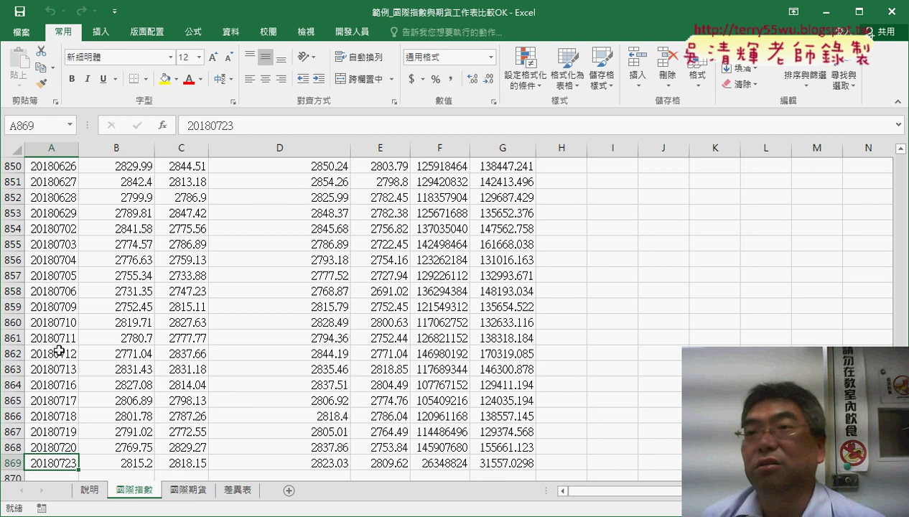